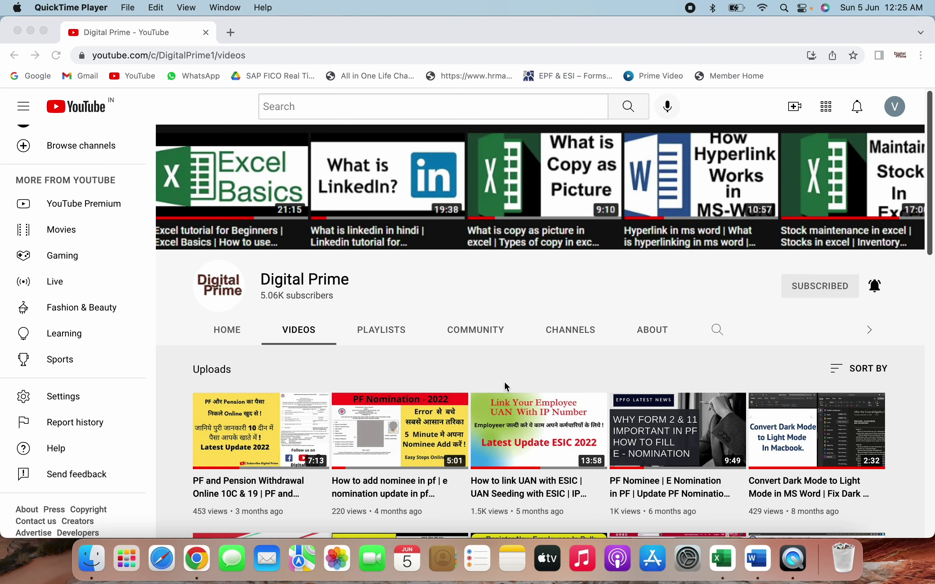
# - Scroll down the YouTube videos page, then switch over to the Excel Book1 workbook
pyautogui.scroll(-9, 504, 381)
pyautogui.scroll(-3, 504, 381)
pyautogui.scroll(-3, 506, 385)
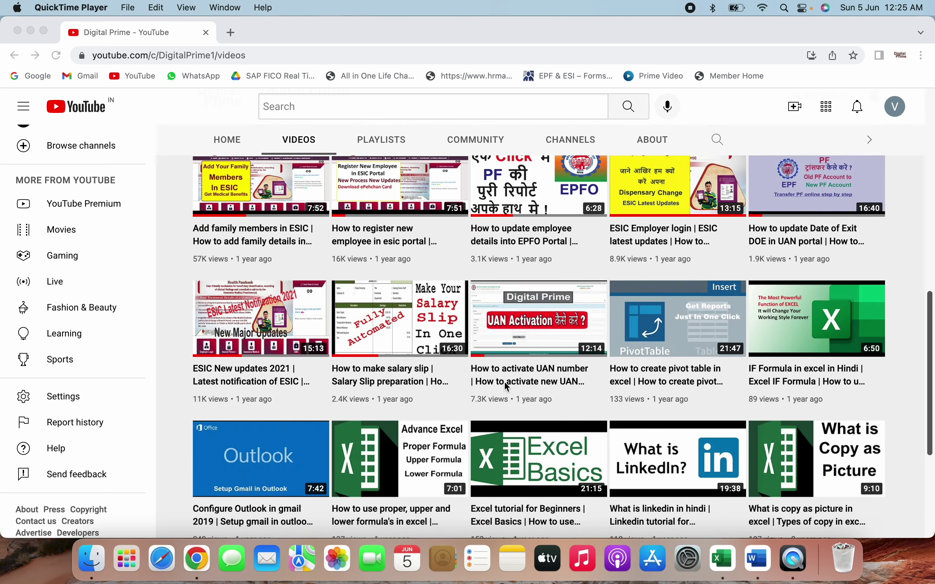
pyautogui.scroll(-3, 508, 388)
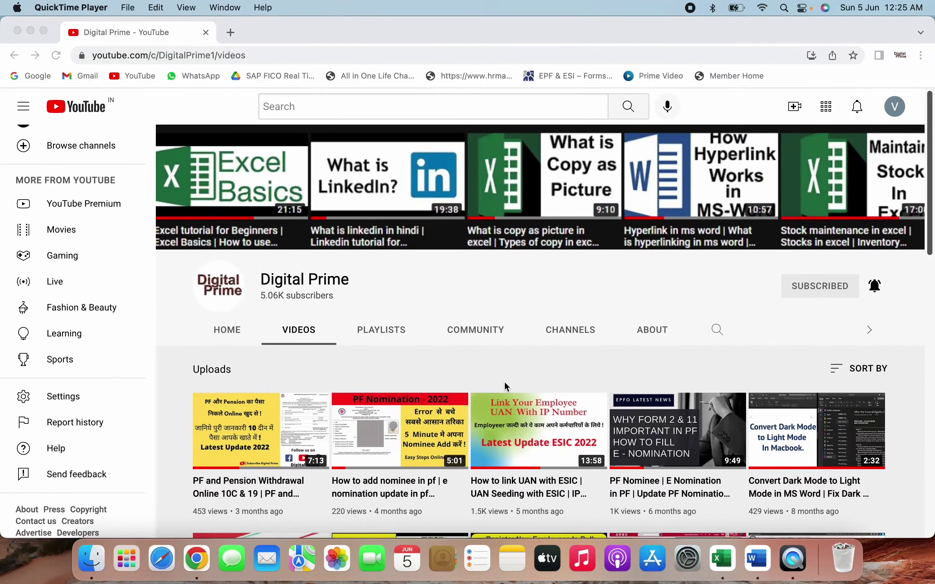
pyautogui.hotkey('ctrl', 'Up')
pyautogui.click(679, 223)
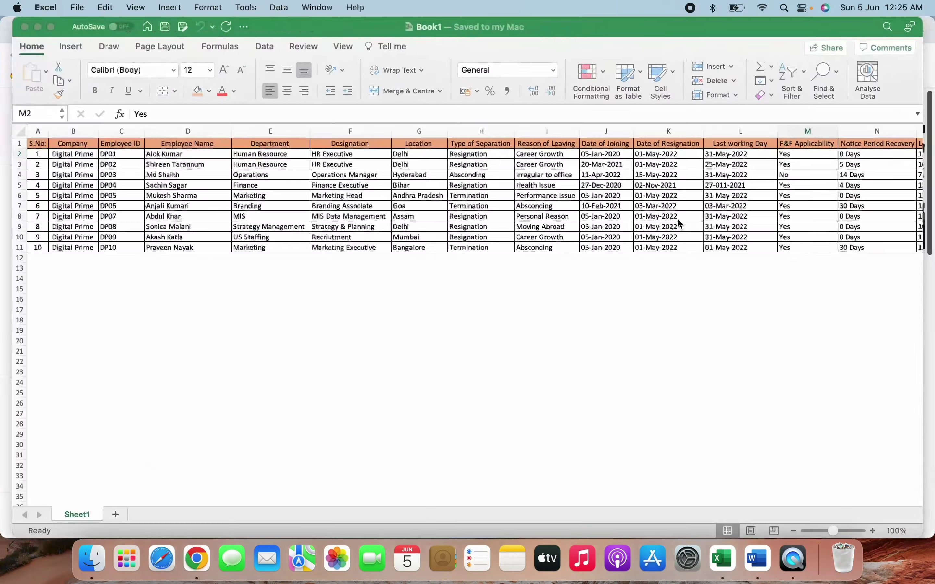
pyautogui.hscroll(5, 428, 324)
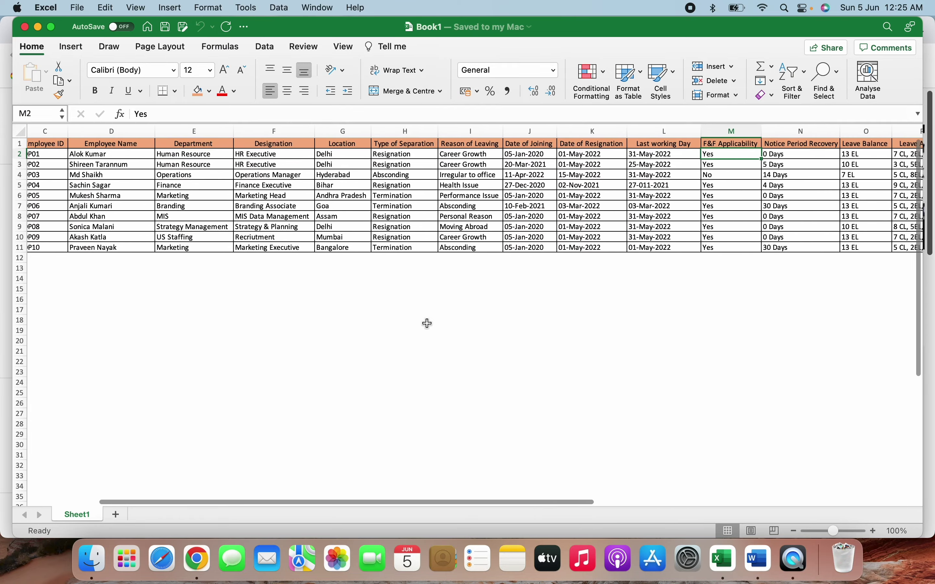
pyautogui.hscroll(-5, 427, 324)
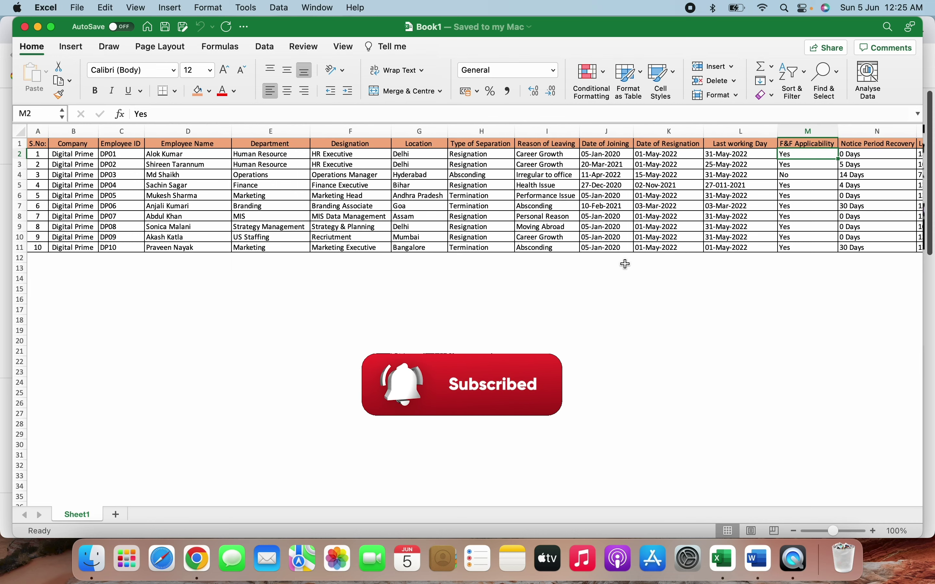
pyautogui.hscroll(2, 626, 264)
pyautogui.hscroll(3, 626, 265)
pyautogui.hscroll(-5, 626, 264)
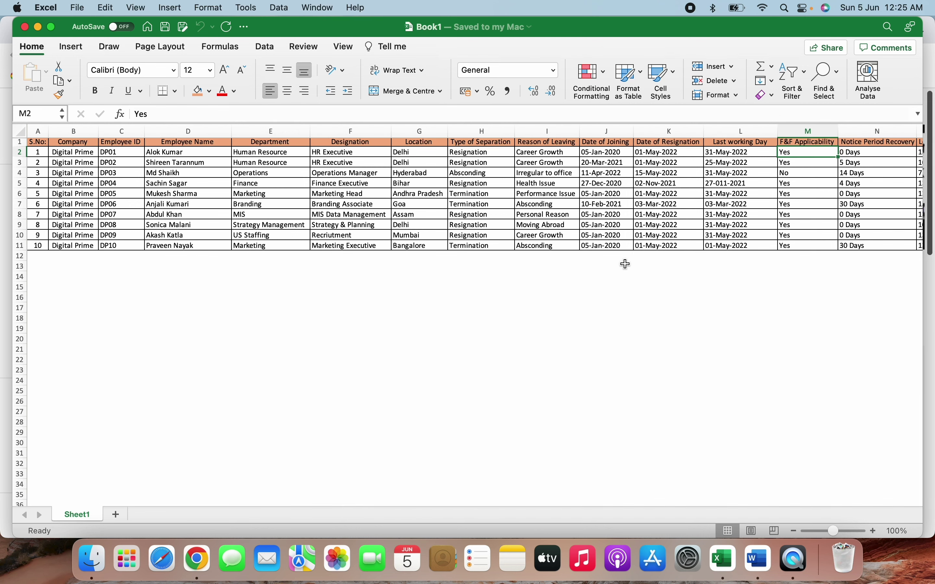
pyautogui.hscroll(3, 626, 264)
pyautogui.hscroll(2, 626, 264)
pyautogui.hscroll(1, 625, 264)
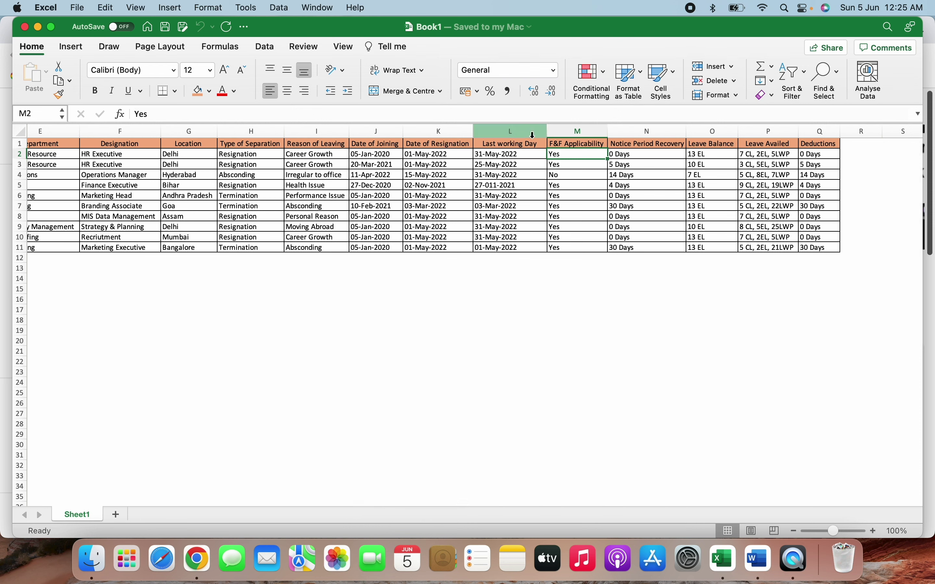
pyautogui.moveTo(533, 134); pyautogui.dragTo(823, 144)
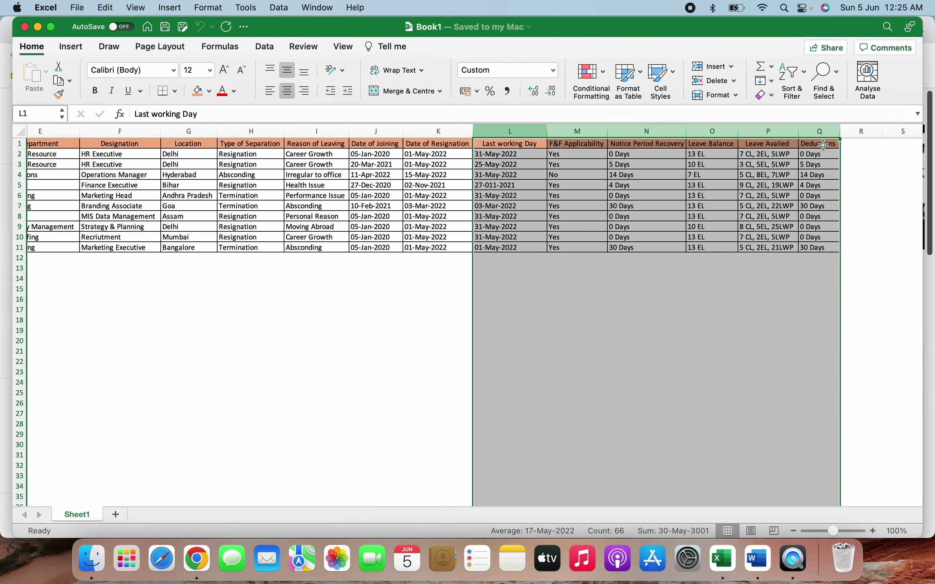
pyautogui.click(701, 310)
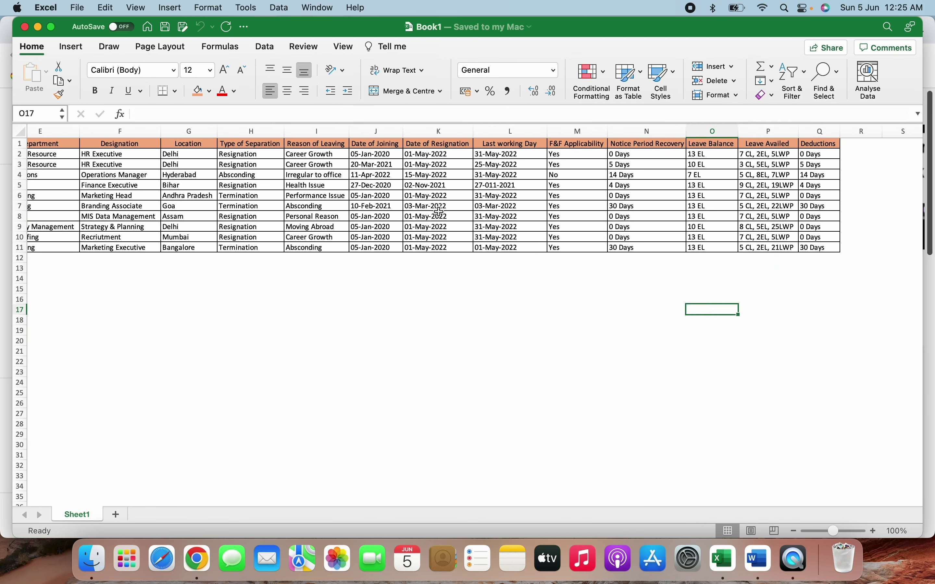
pyautogui.hscroll(-3, 159, 227)
pyautogui.hscroll(-3, 159, 228)
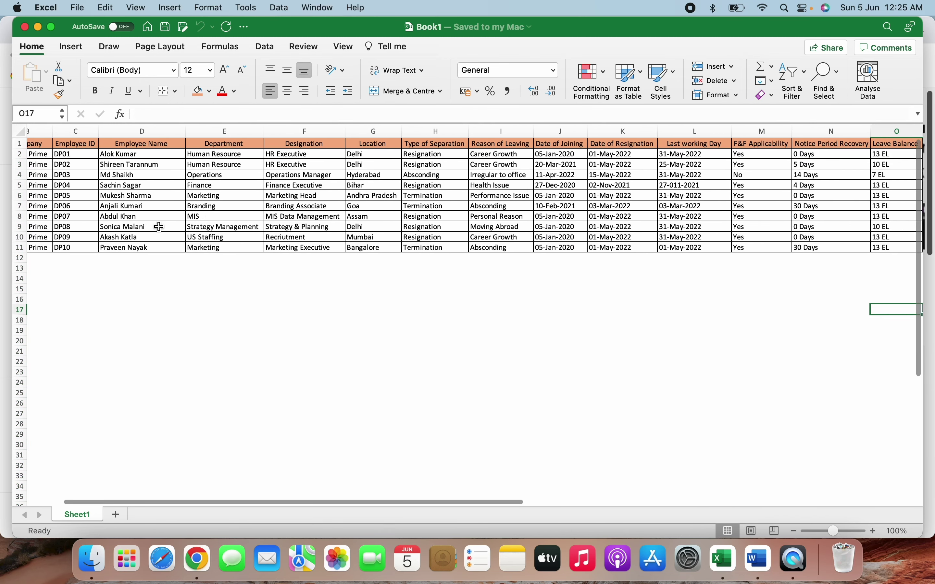
pyautogui.click(123, 157)
pyautogui.hscroll(2, 123, 156)
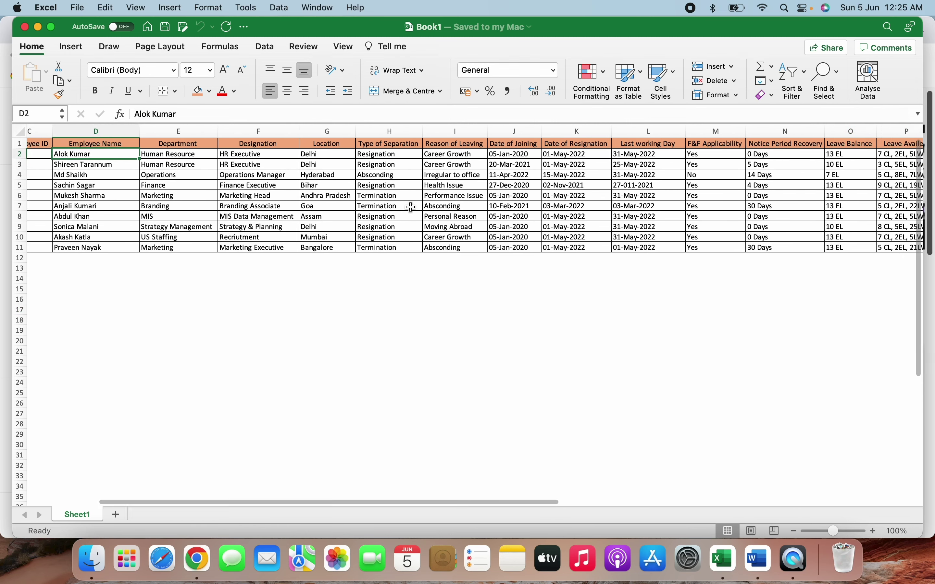
pyautogui.hscroll(3, 193, 171)
pyautogui.hscroll(3, 309, 189)
pyautogui.hscroll(2, 411, 207)
pyautogui.hscroll(-10, 411, 208)
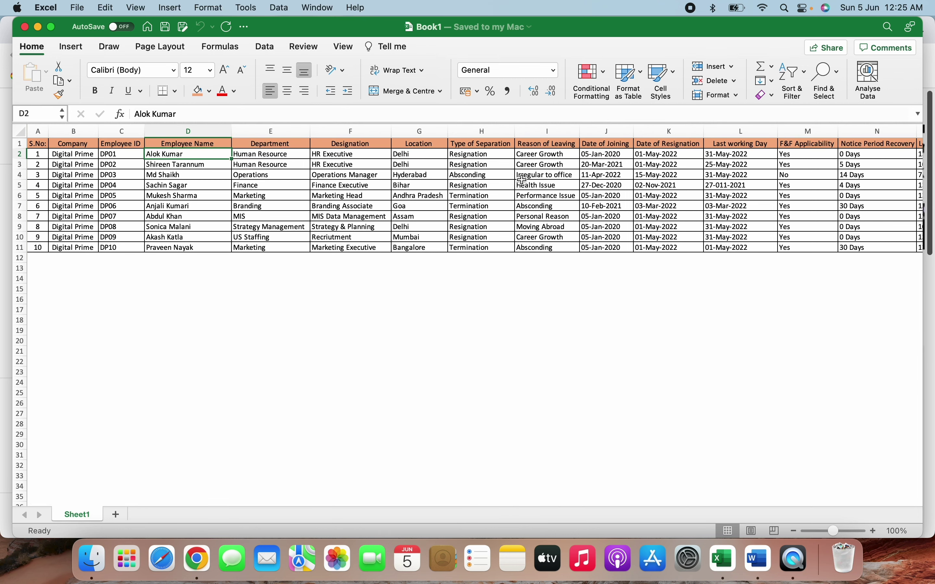
pyautogui.hscroll(2, 521, 180)
pyautogui.hscroll(1, 523, 180)
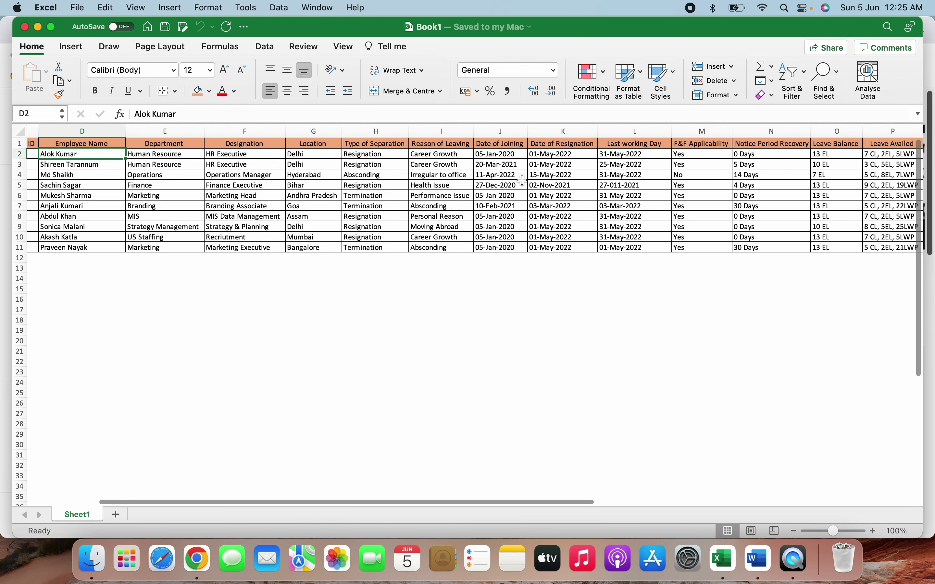
pyautogui.click(381, 154)
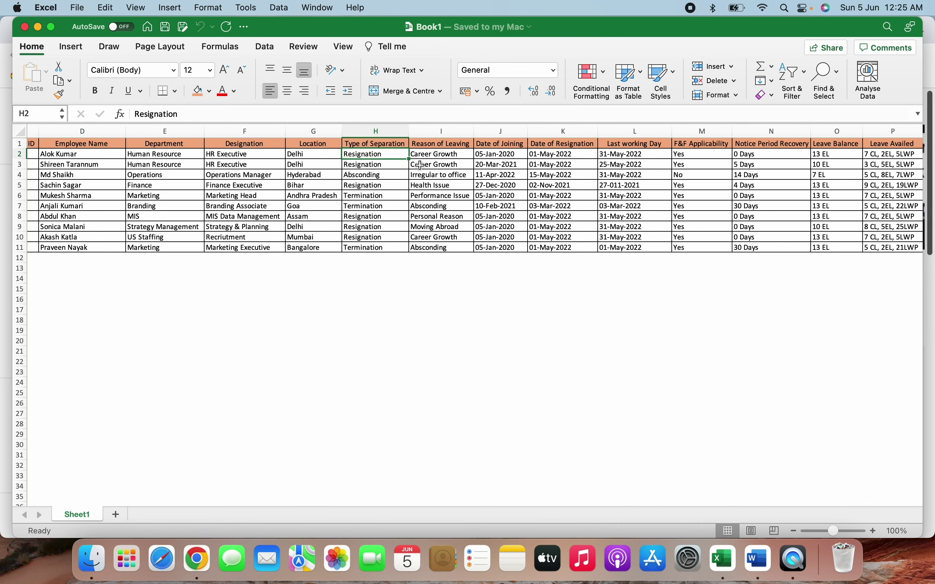
pyautogui.hscroll(1, 483, 239)
pyautogui.hscroll(1, 483, 239)
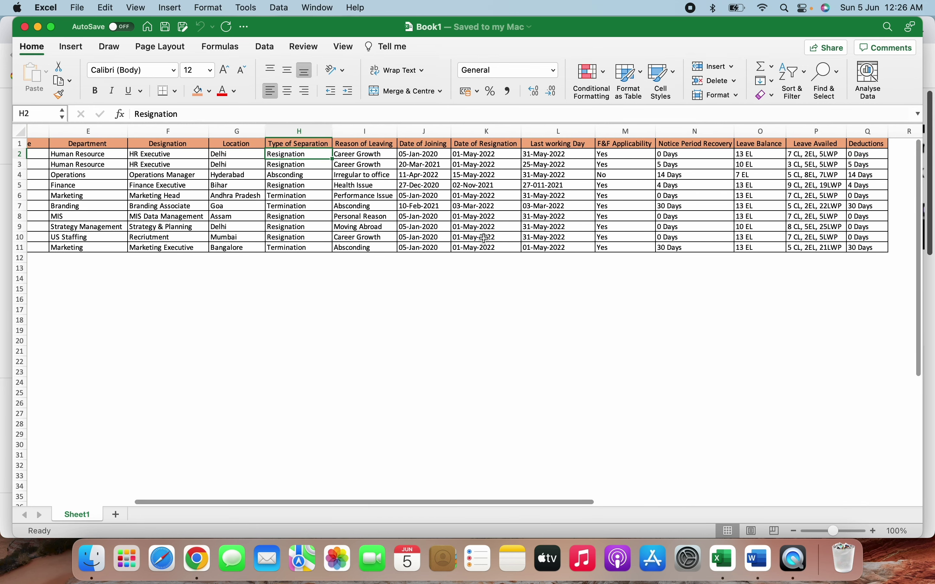
pyautogui.click(427, 157)
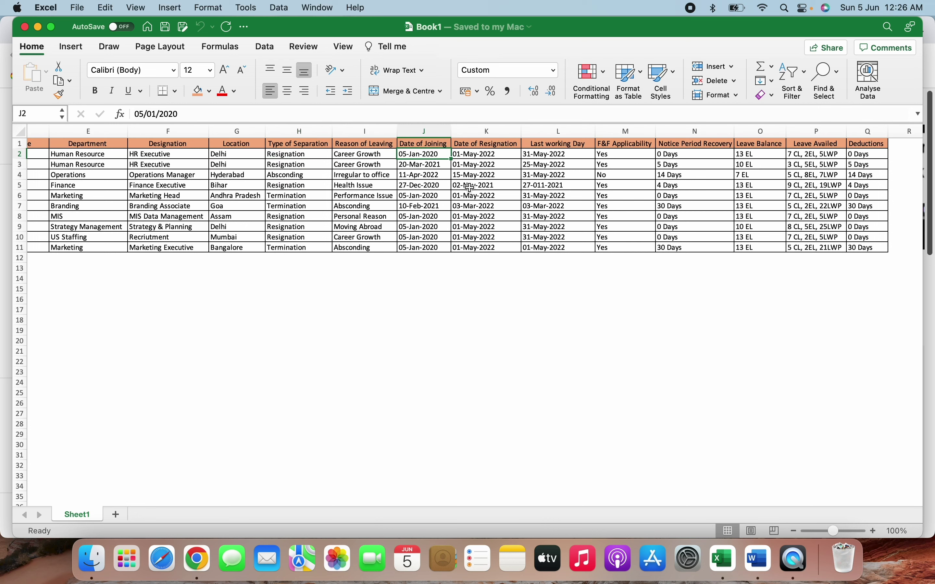
pyautogui.click(497, 154)
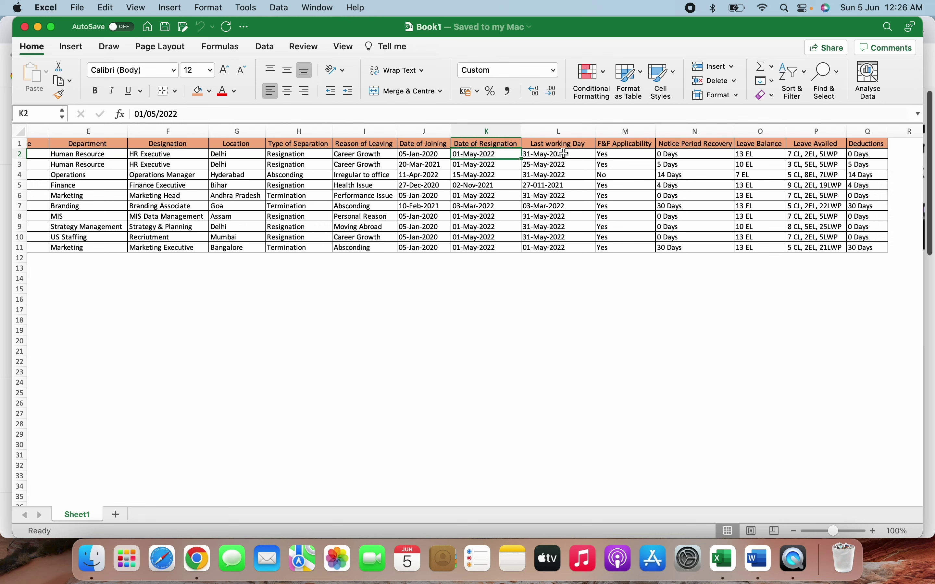
pyautogui.click(564, 153)
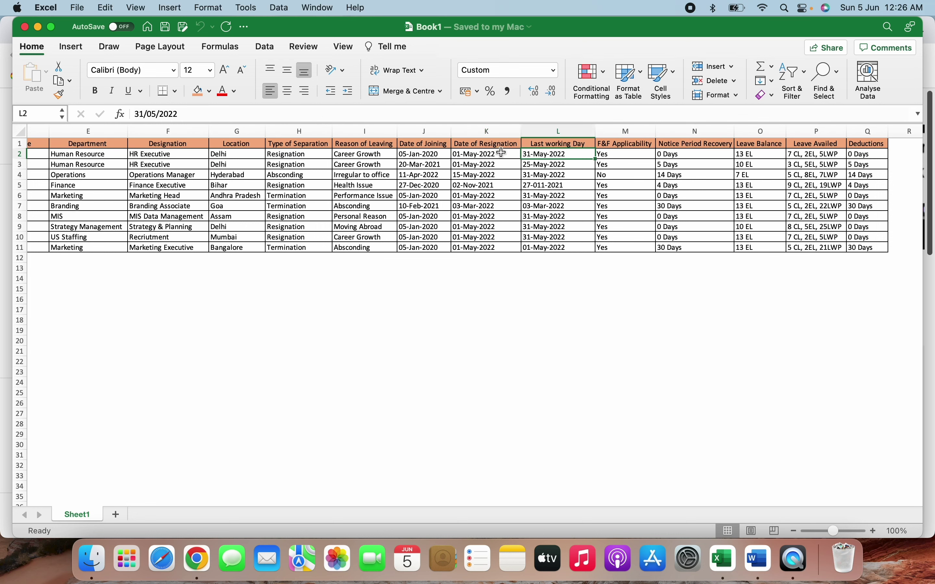
pyautogui.click(478, 155)
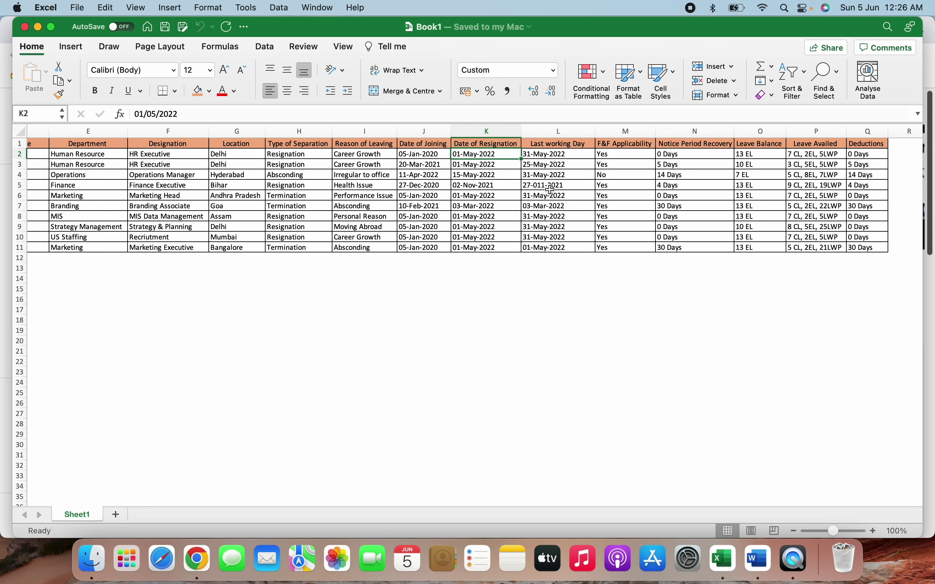
pyautogui.click(554, 156)
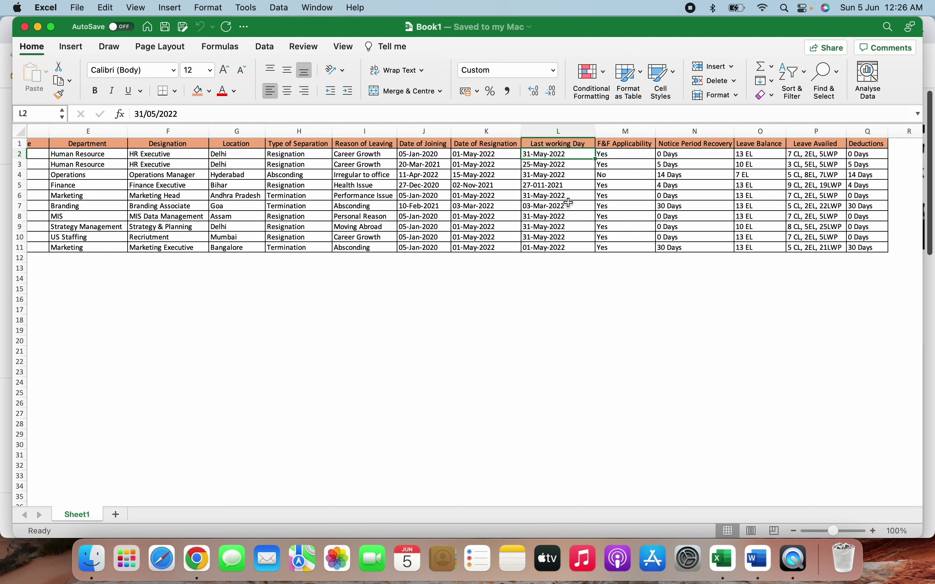
pyautogui.click(488, 156)
pyautogui.press('Right')
pyautogui.hscroll(1, 558, 177)
pyautogui.hscroll(2, 558, 177)
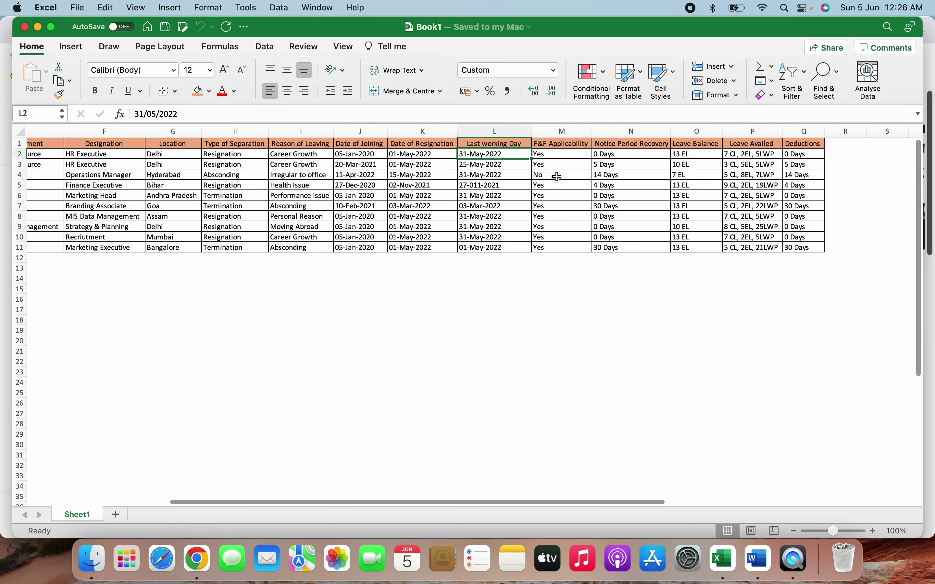
pyautogui.click(555, 155)
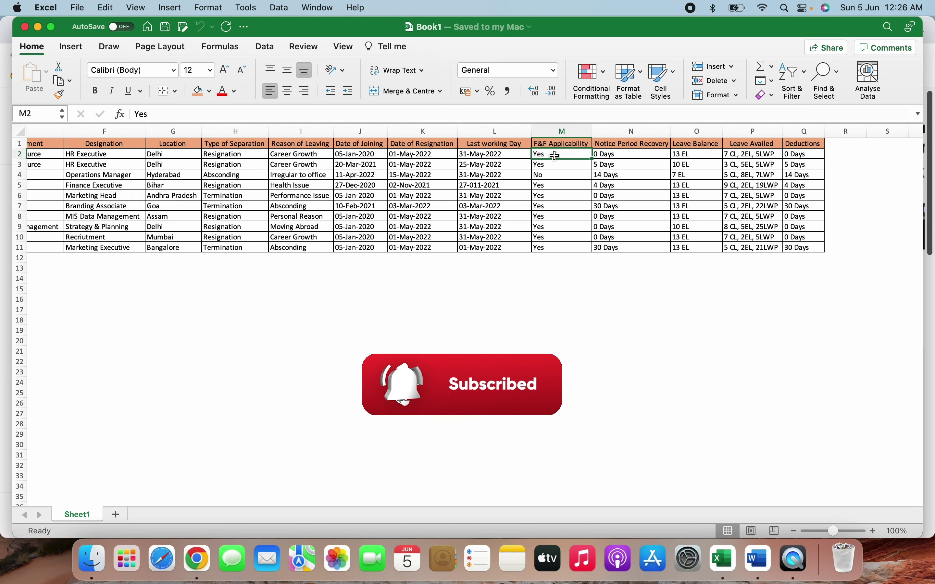
pyautogui.press('Right')
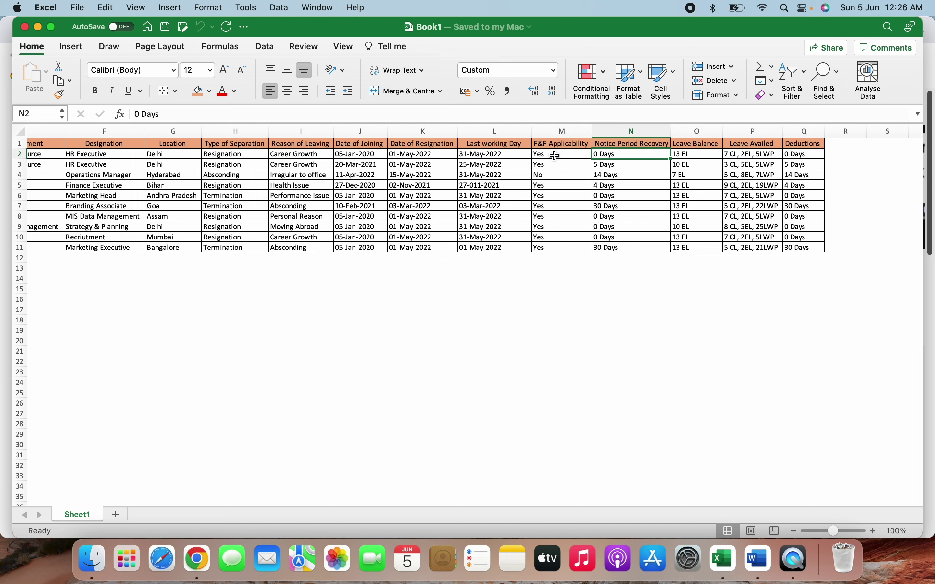
pyautogui.press('Right')
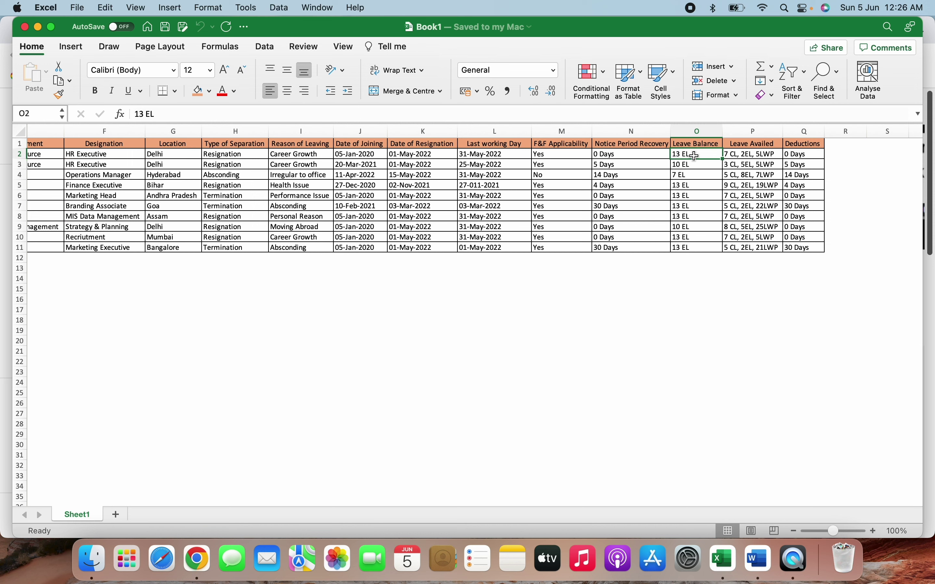
pyautogui.press('Right')
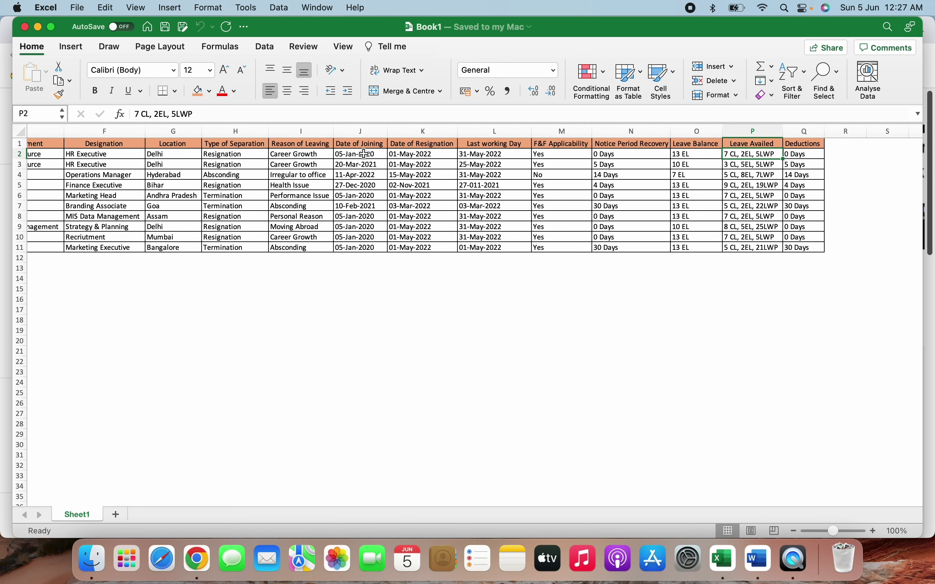
pyautogui.click(365, 154)
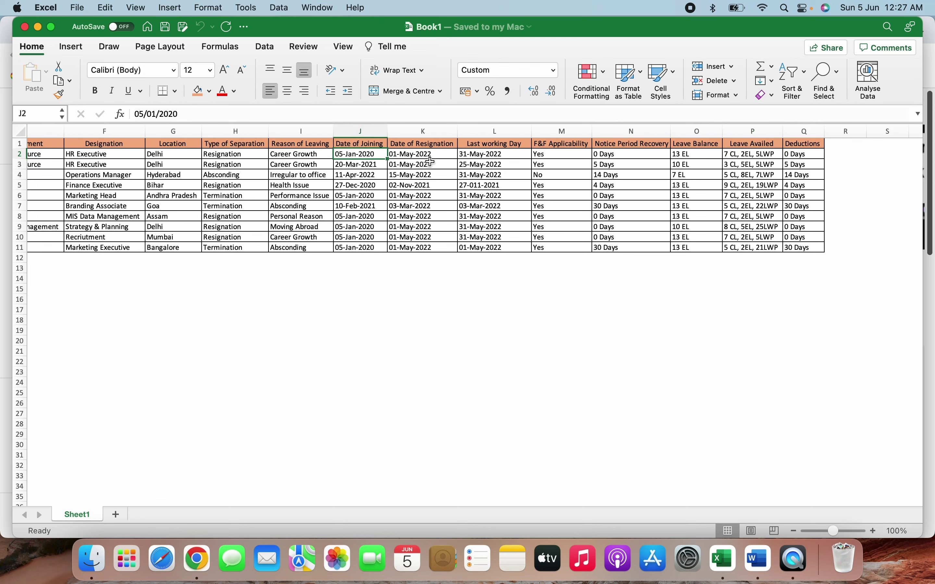
pyautogui.click(472, 155)
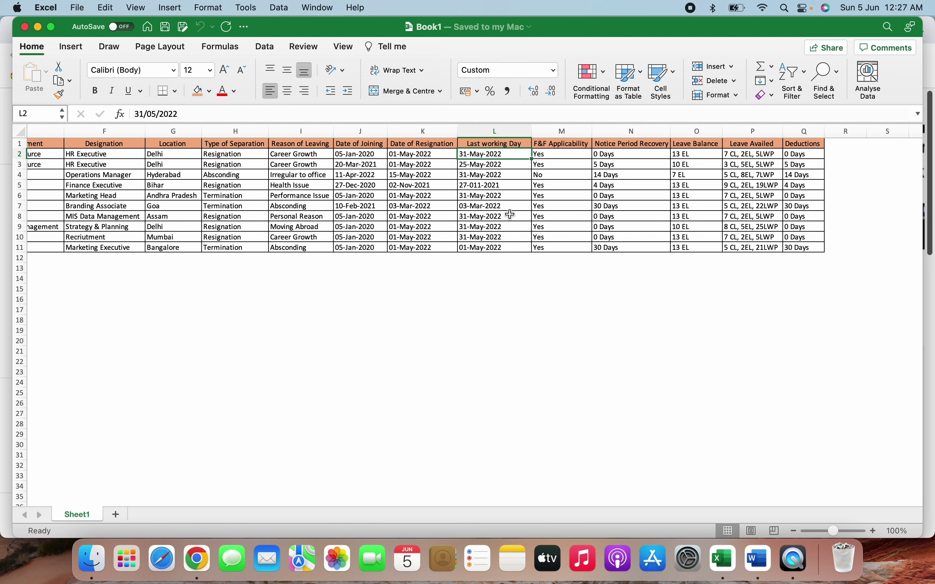
pyautogui.click(751, 156)
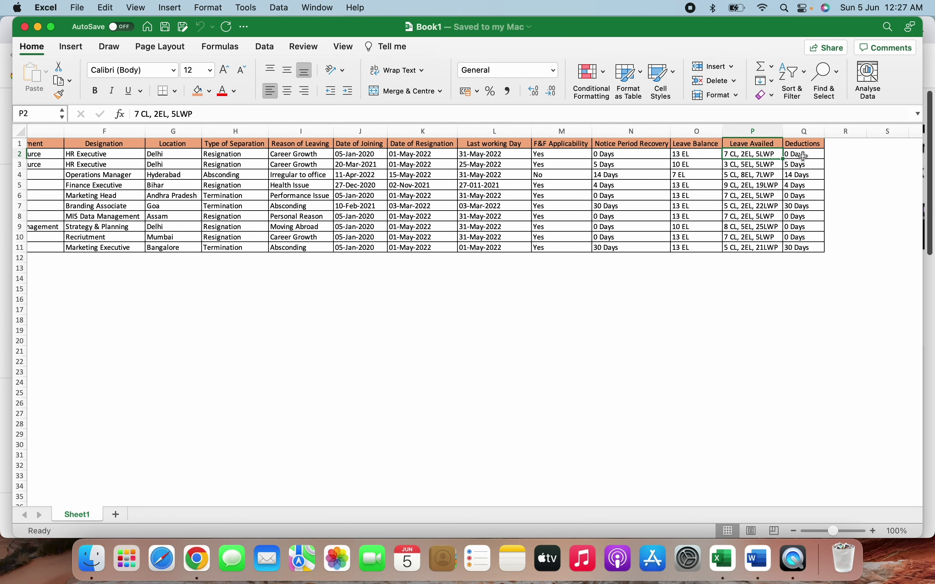
pyautogui.click(803, 156)
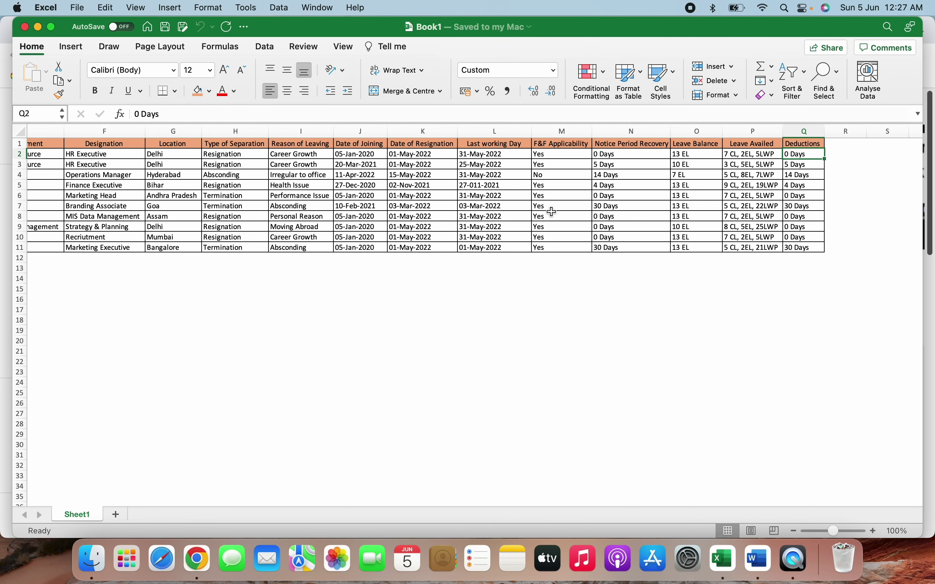
pyautogui.hscroll(-2, 553, 212)
pyautogui.hscroll(-4, 553, 211)
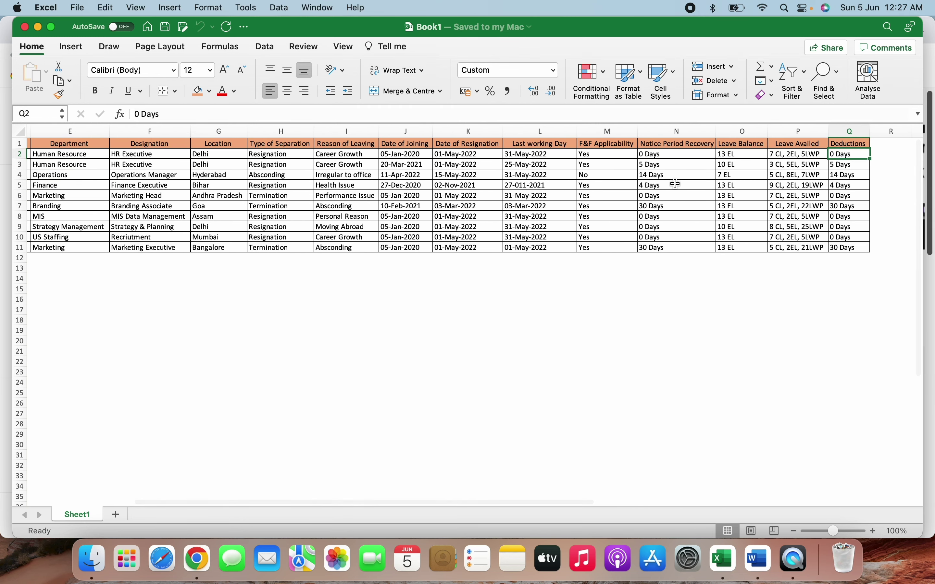
pyautogui.click(665, 176)
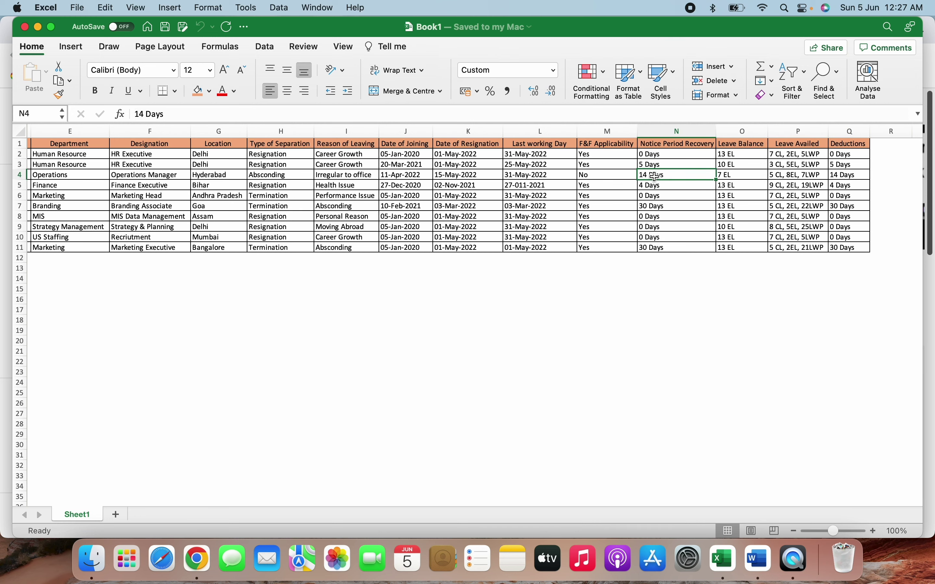
pyautogui.press('Left')
pyautogui.press('Left')
pyautogui.press('Left')
pyautogui.press('Left')
pyautogui.press('Left')
pyautogui.hscroll(-3, 655, 177)
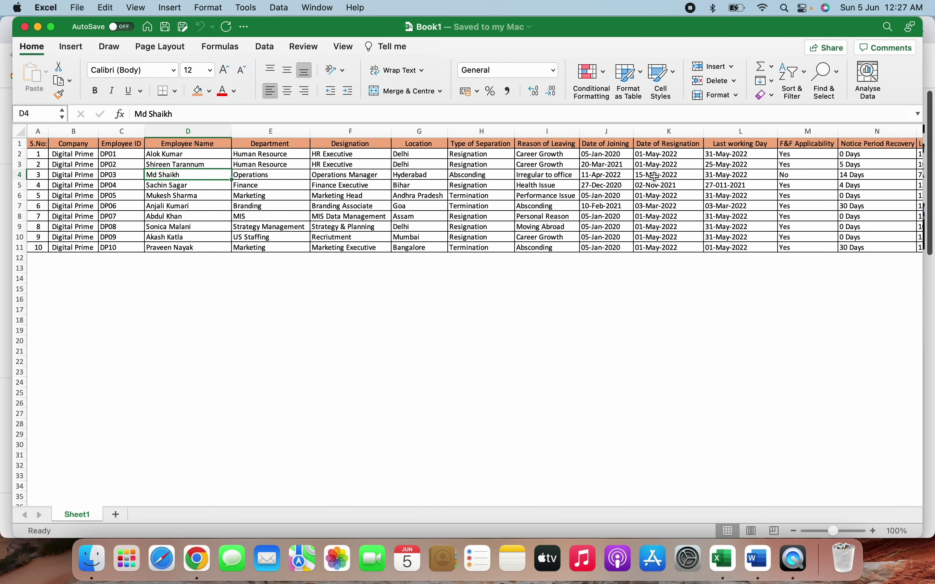
pyautogui.press('Right')
pyautogui.press('Right')
pyautogui.press('Right')
pyautogui.press('Right')
pyautogui.press('Right')
pyautogui.press('Right')
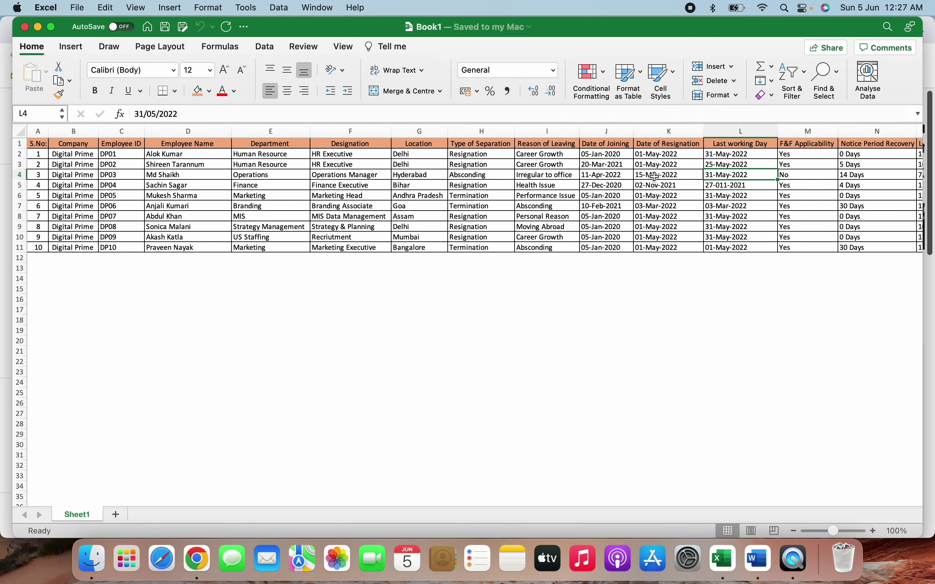
pyautogui.press('Right')
pyautogui.press('Right')
pyautogui.press('Right')
pyautogui.press('Left')
pyautogui.hscroll(4, 656, 177)
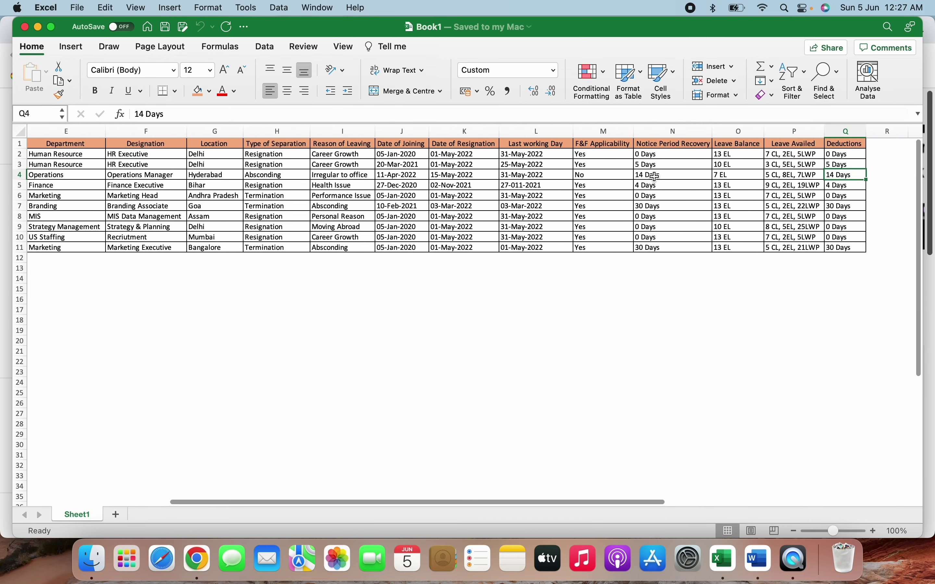
pyautogui.press('Left')
pyautogui.press('Left')
pyautogui.press('Left')
pyautogui.press('Left')
pyautogui.press('Left')
pyautogui.press('Right')
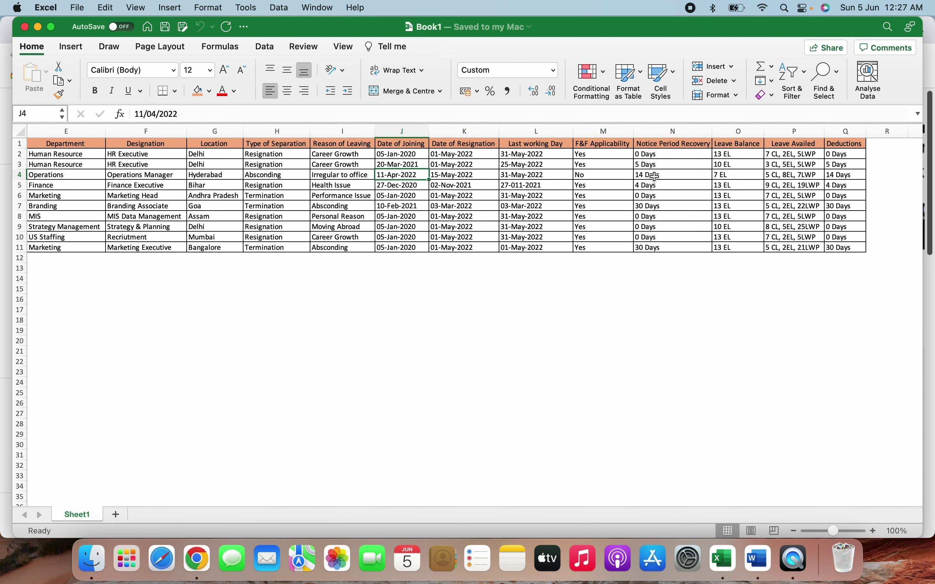
pyautogui.press('Right')
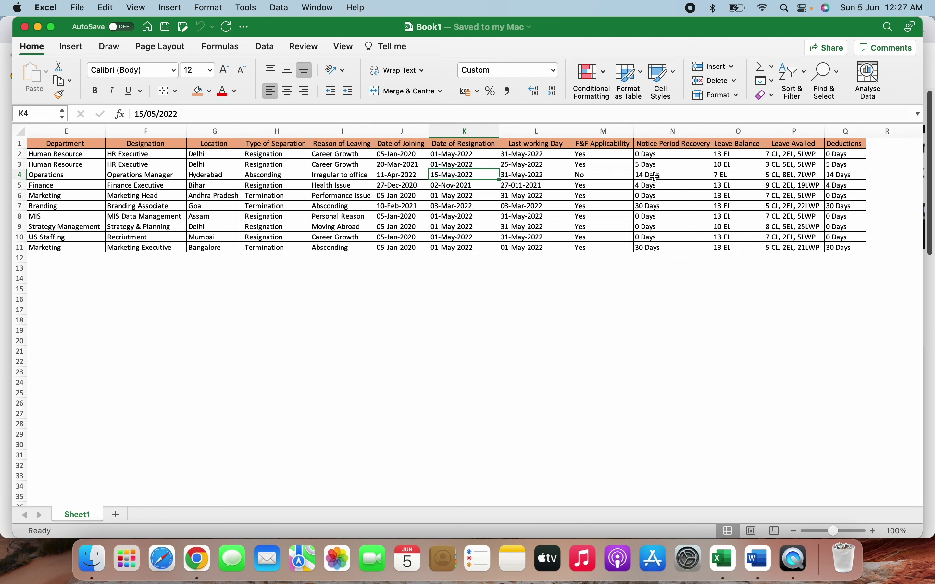
pyautogui.press('Right')
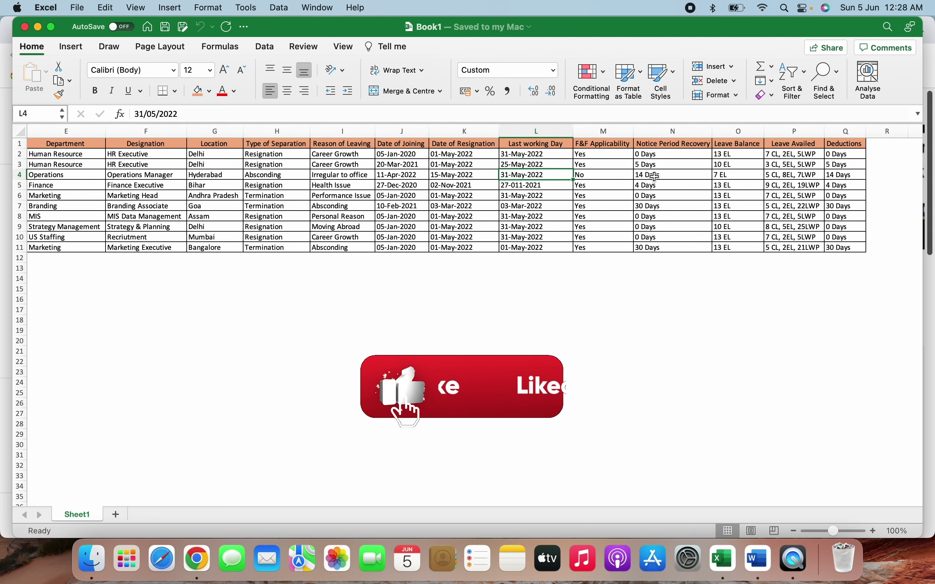
pyautogui.press('Left')
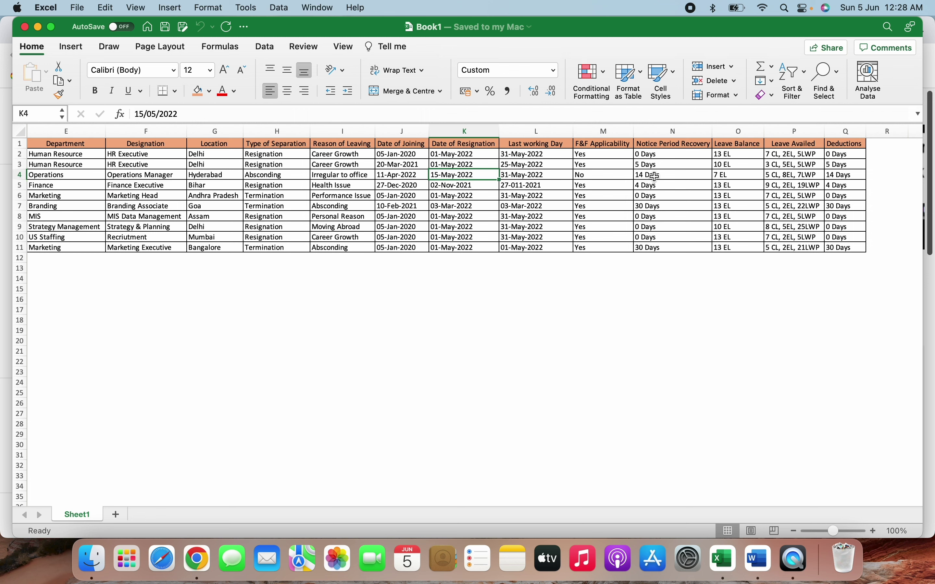
pyautogui.press('Right')
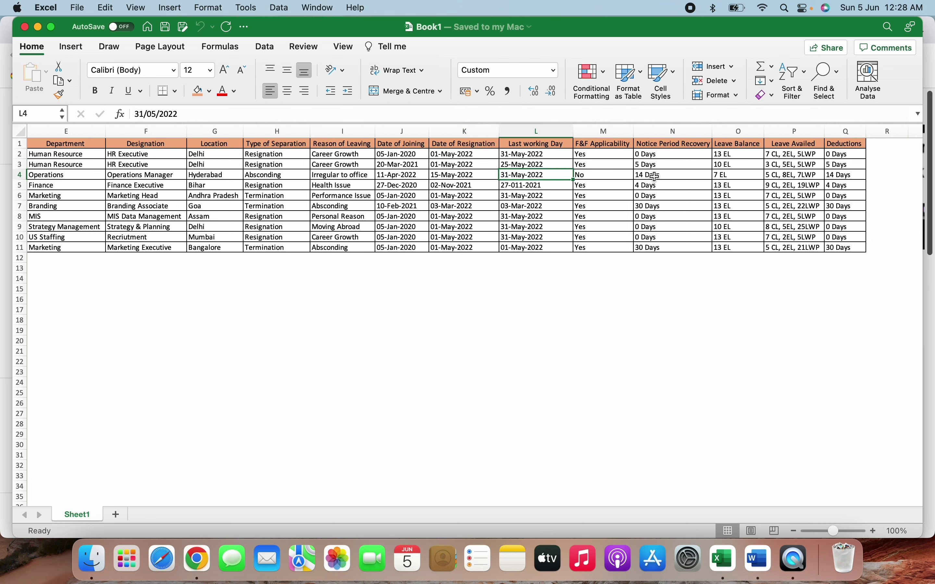
pyautogui.press('Down')
pyautogui.press('Down')
pyautogui.press('Down')
pyautogui.press('Down')
pyautogui.press('Down')
pyautogui.press('Down')
pyautogui.press('Down')
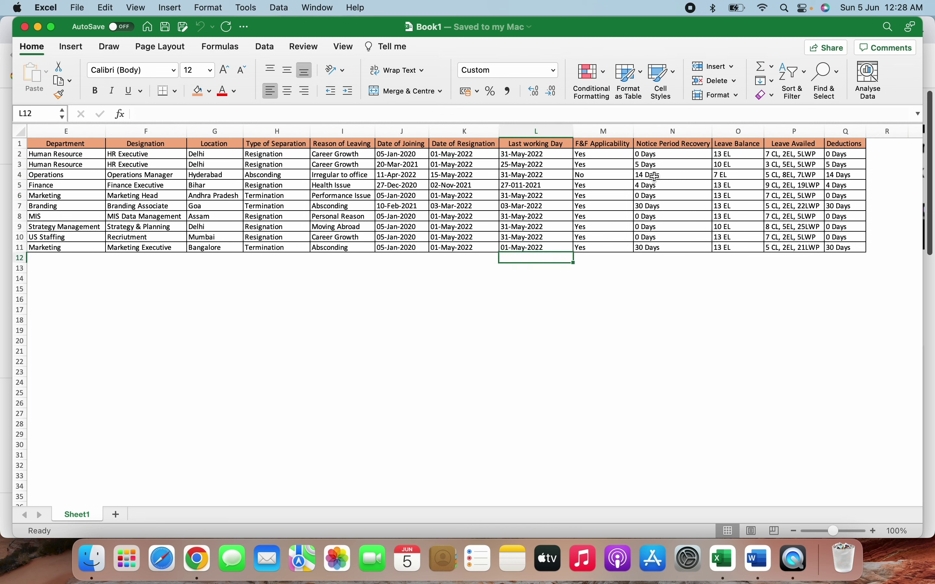
pyautogui.press('Down')
pyautogui.write('14')
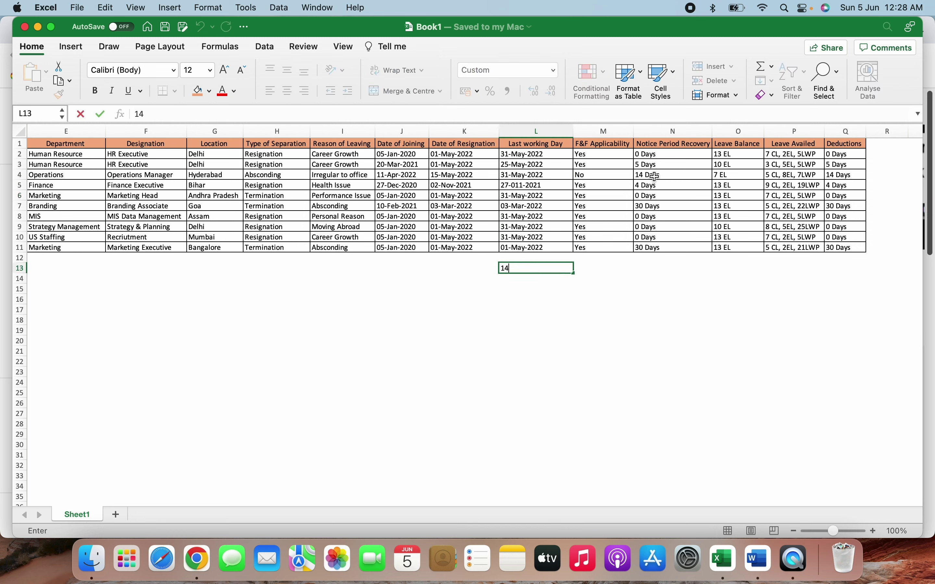
pyautogui.write(' June')
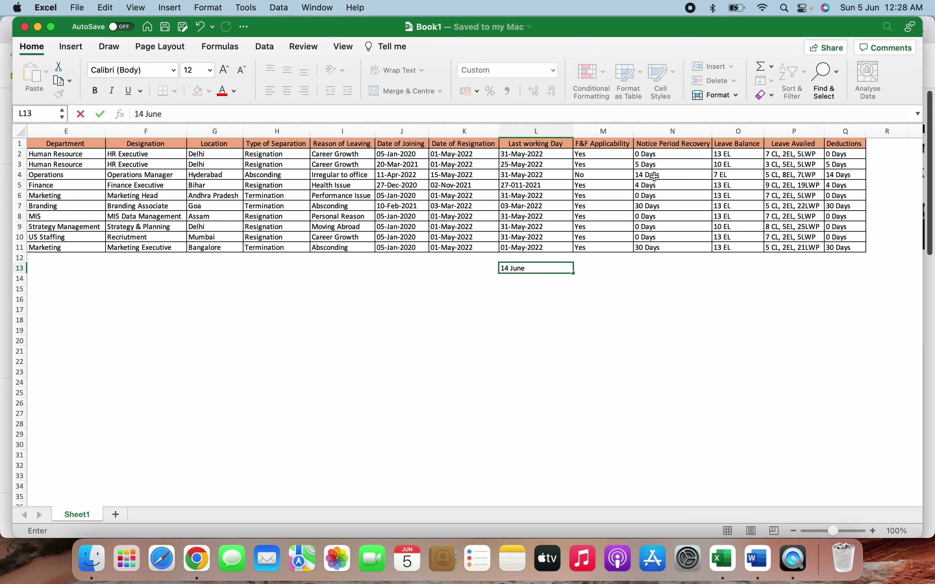
pyautogui.press('Tab')
pyautogui.press('Left')
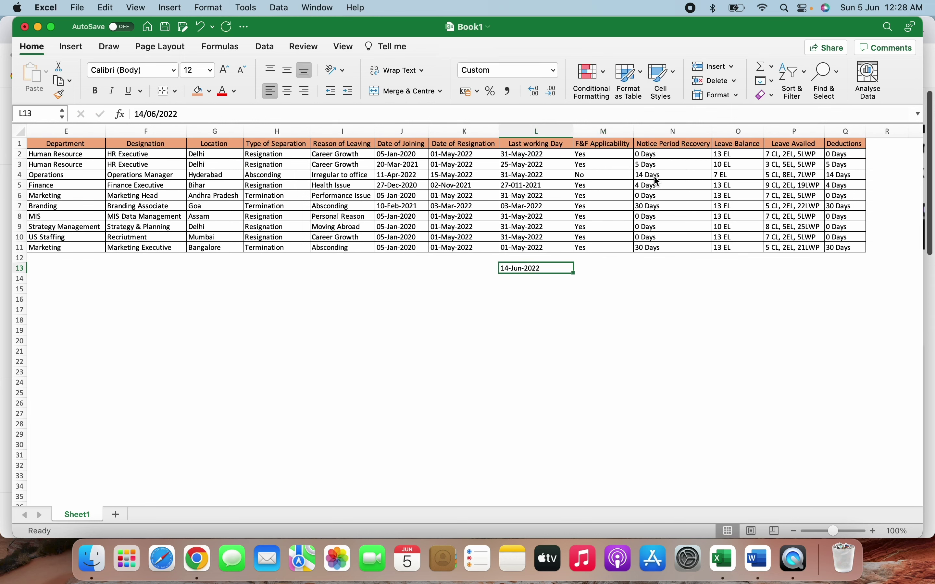
pyautogui.press('Up')
pyautogui.press('Up')
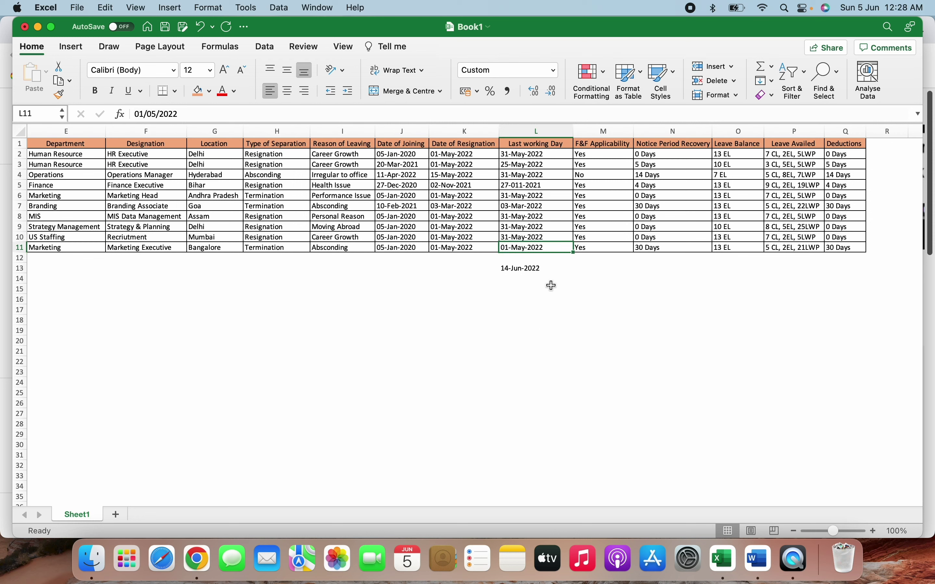
pyautogui.click(514, 173)
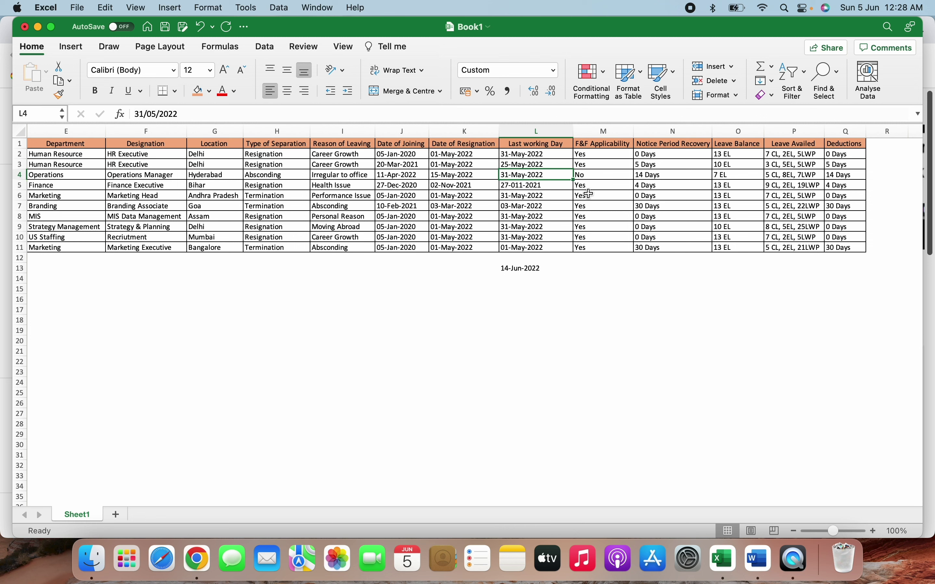
pyautogui.press('Right')
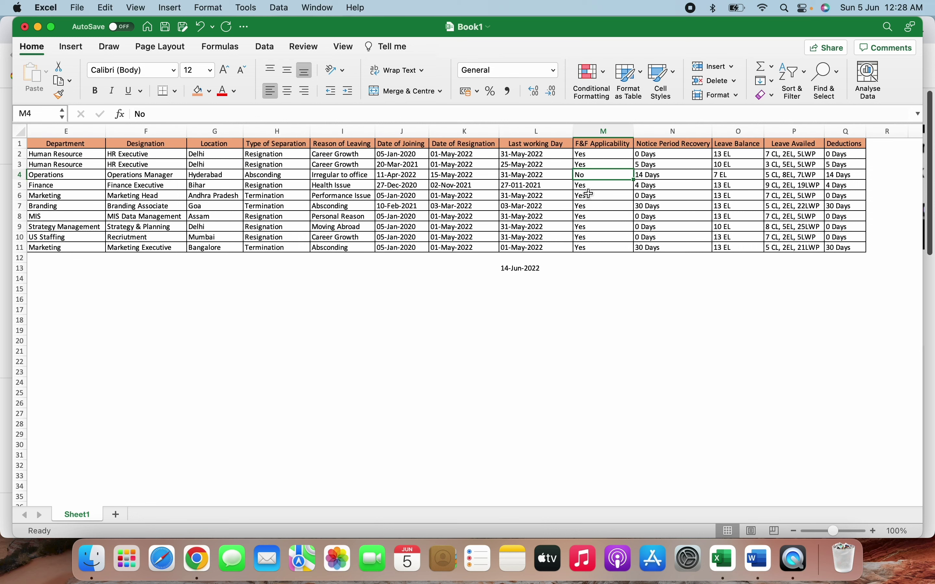
pyautogui.press('Right')
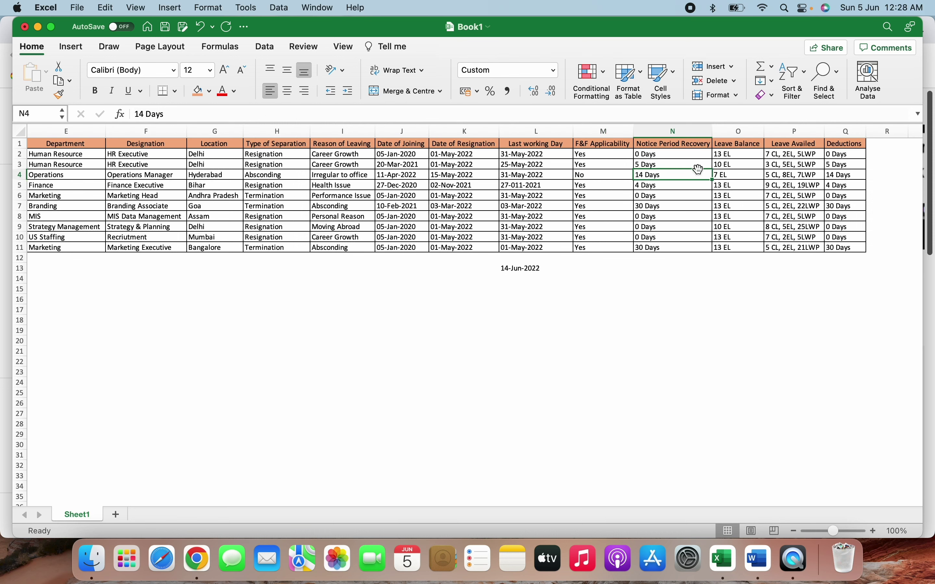
pyautogui.click(512, 270)
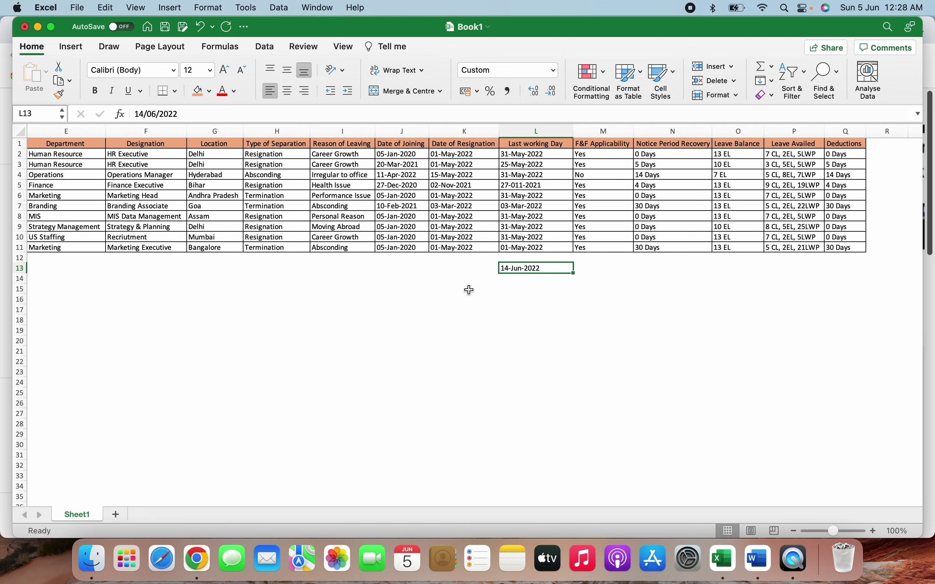
pyautogui.click(522, 177)
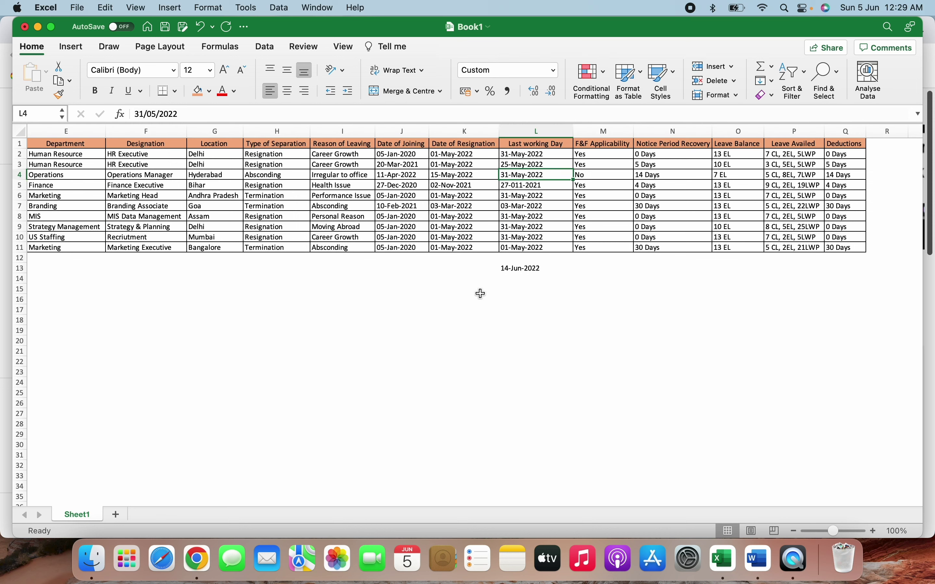
pyautogui.click(529, 269)
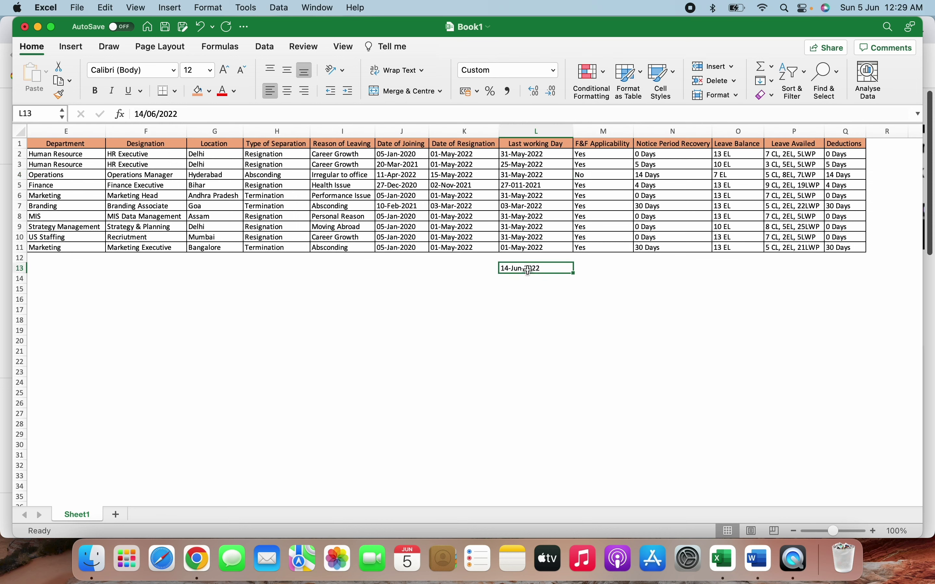
pyautogui.press('BackSpace')
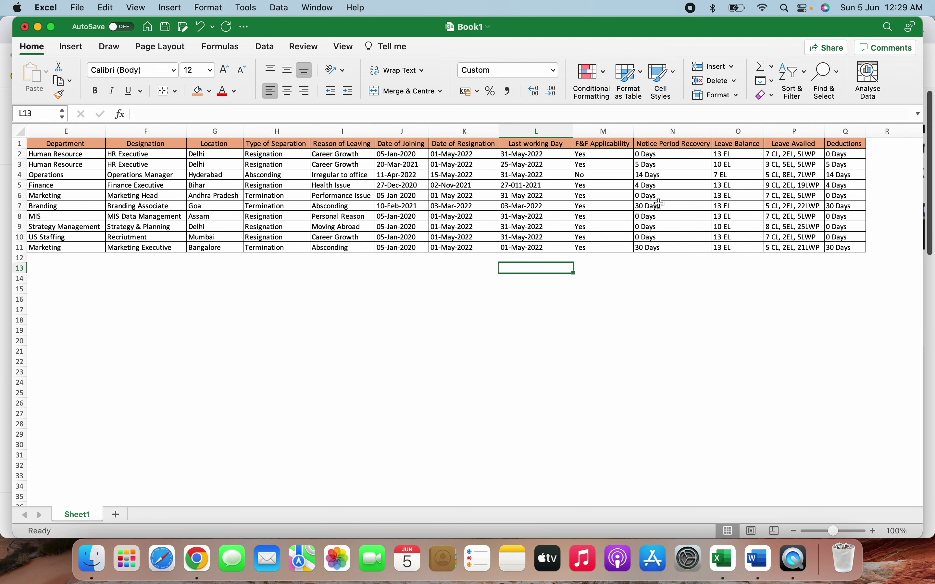
pyautogui.click(671, 176)
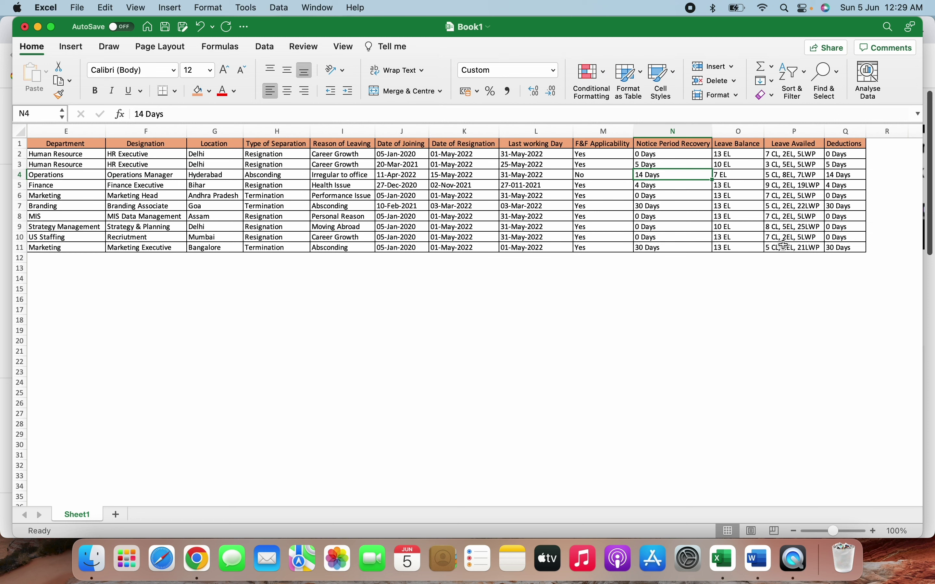
pyautogui.press('Right')
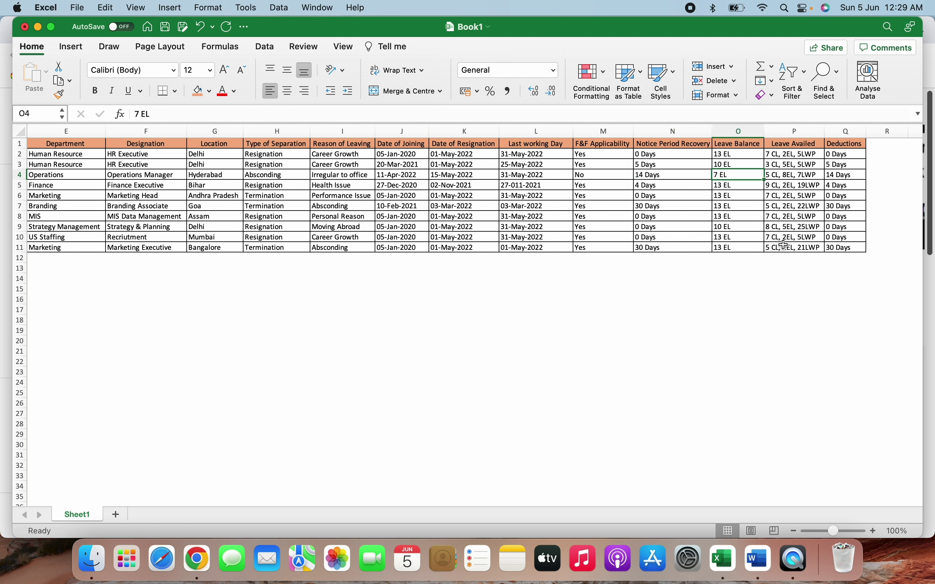
pyautogui.press('Left')
pyautogui.press('Right')
pyautogui.press('Left')
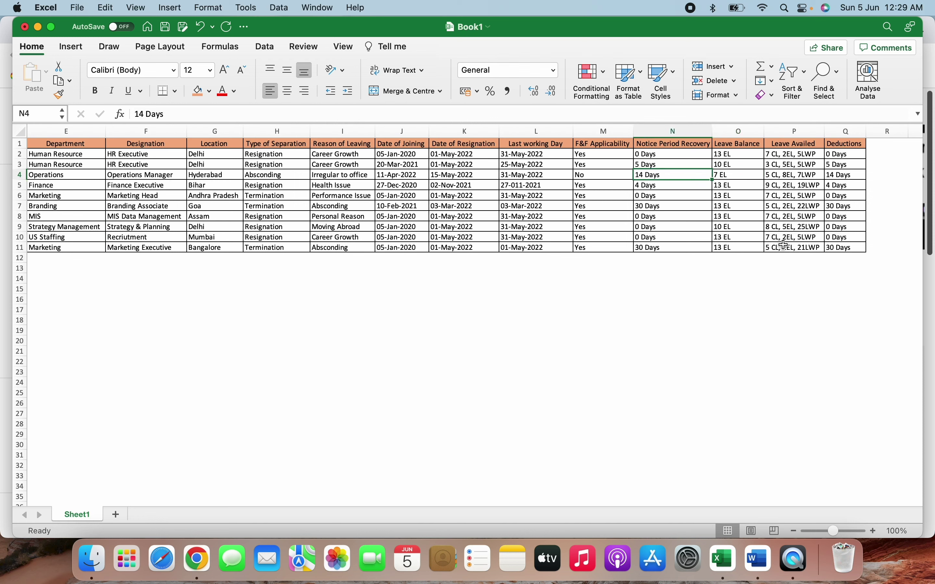
pyautogui.press('Right')
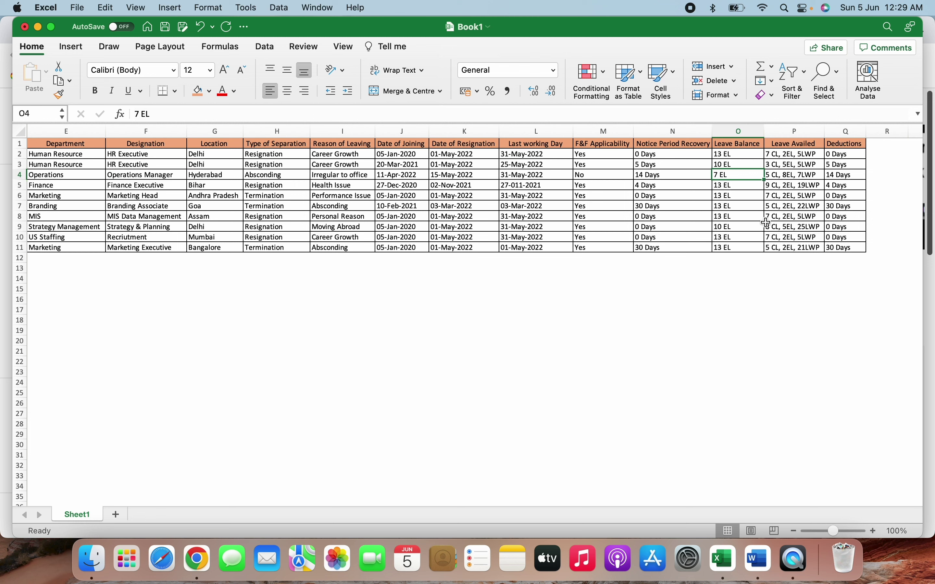
pyautogui.click(706, 287)
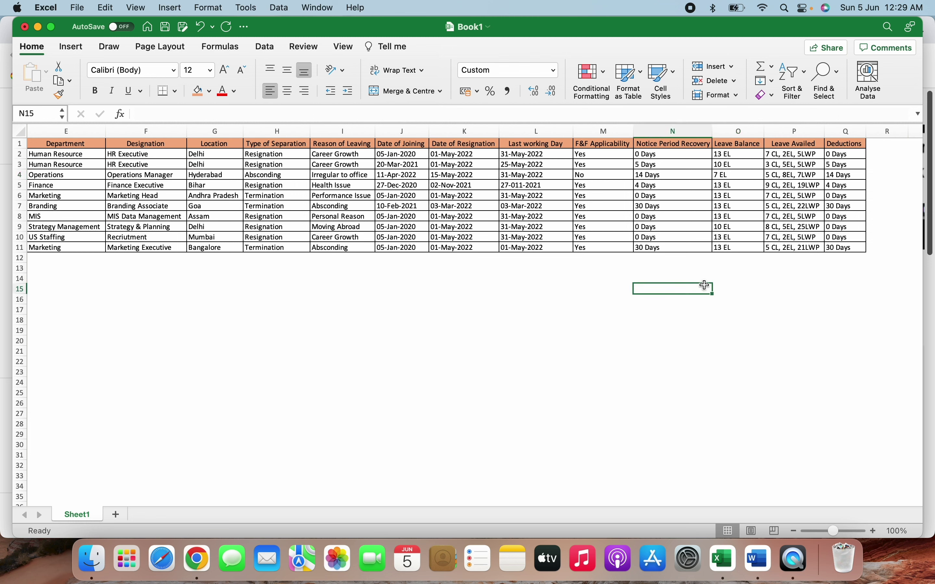
pyautogui.click(736, 173)
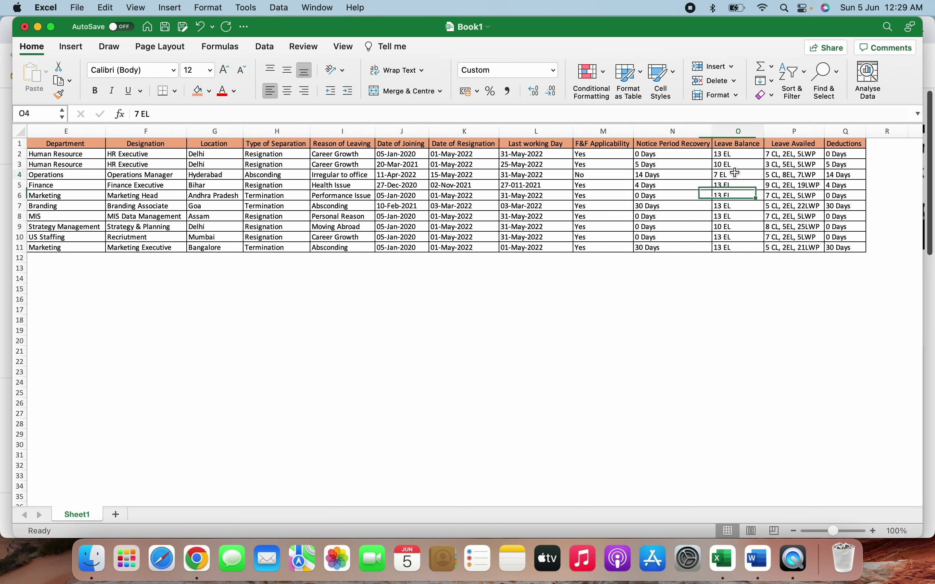
pyautogui.press('Right')
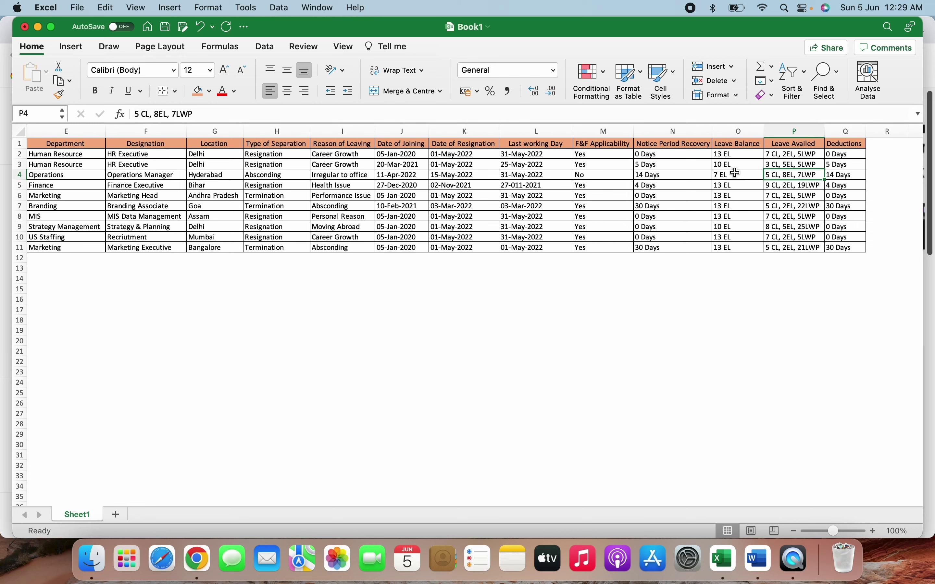
pyautogui.press('Right')
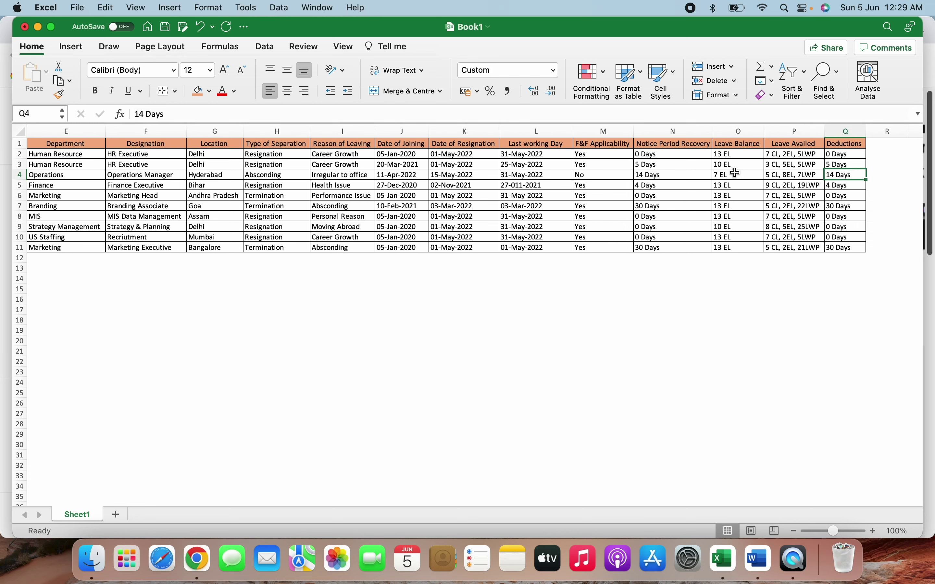
pyautogui.click(734, 174)
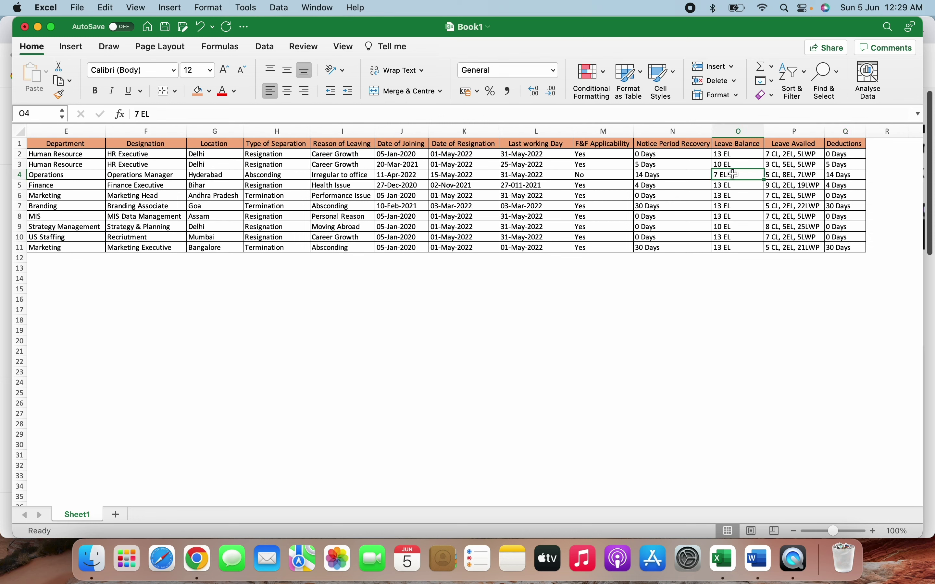
pyautogui.click(614, 340)
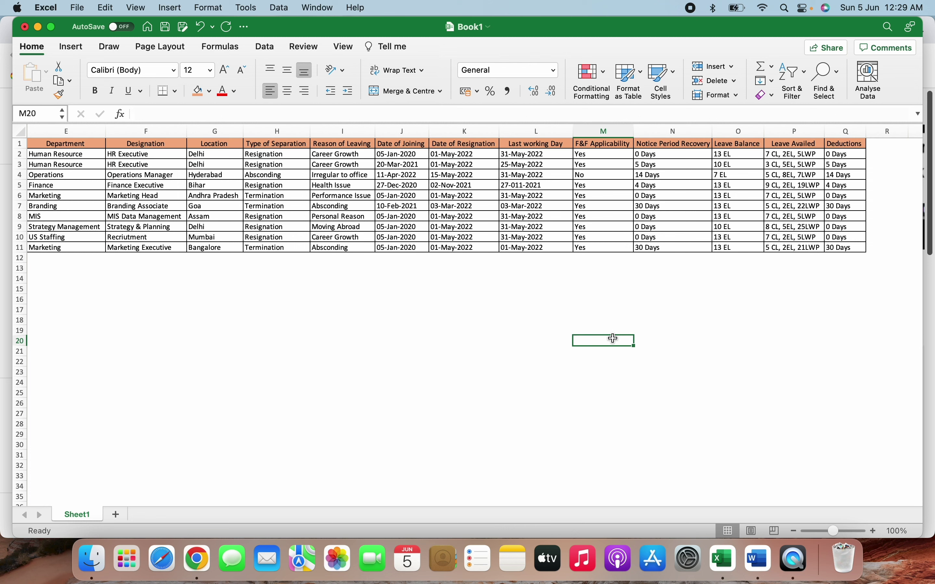
pyautogui.click(616, 304)
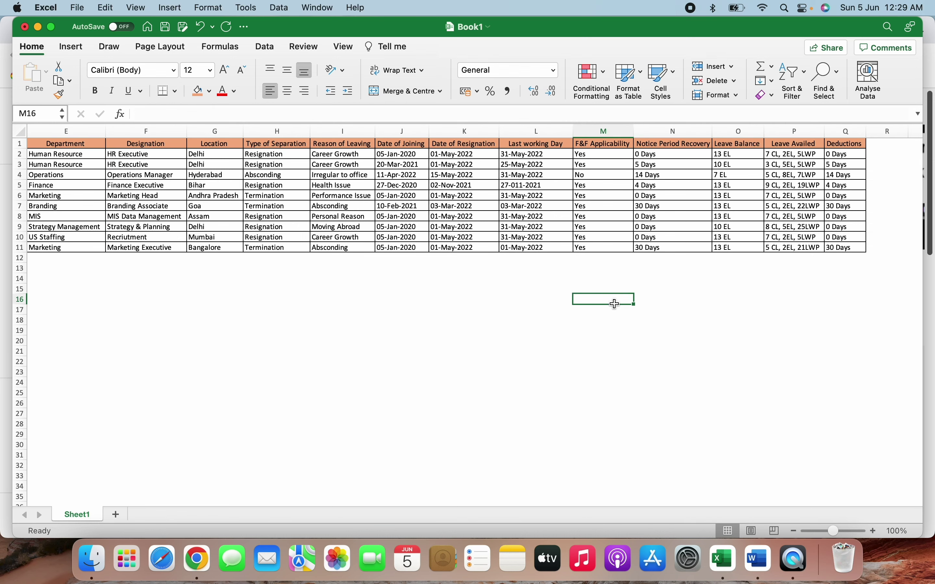
pyautogui.hscroll(-5, 327, 253)
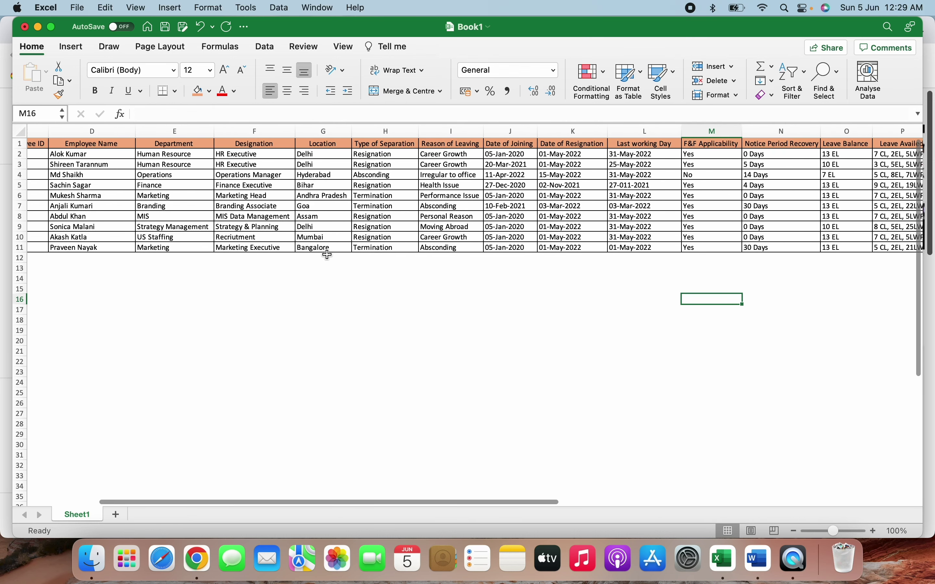
pyautogui.click(400, 174)
pyautogui.click(391, 195)
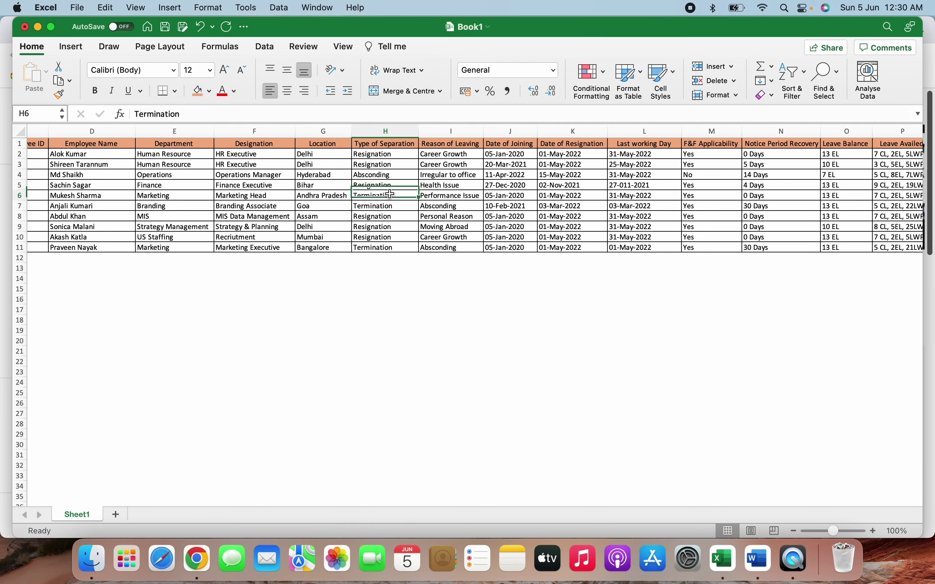
pyautogui.press('Right')
pyautogui.press('Right')
pyautogui.press('Right')
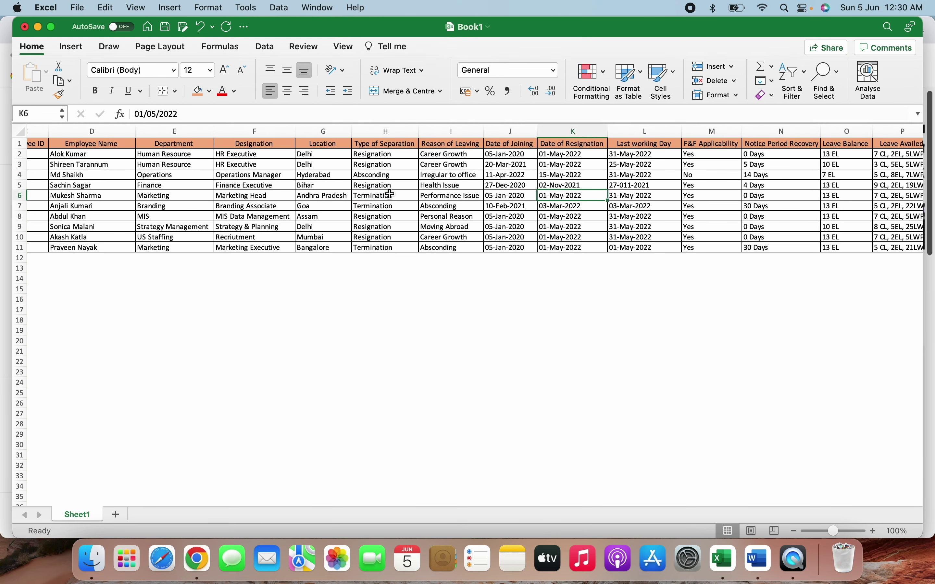
pyautogui.press('Right')
pyautogui.press('Right')
pyautogui.press('Right')
pyautogui.press('Right')
pyautogui.press('Right')
pyautogui.press('Right')
pyautogui.press('Right')
pyautogui.press('Left')
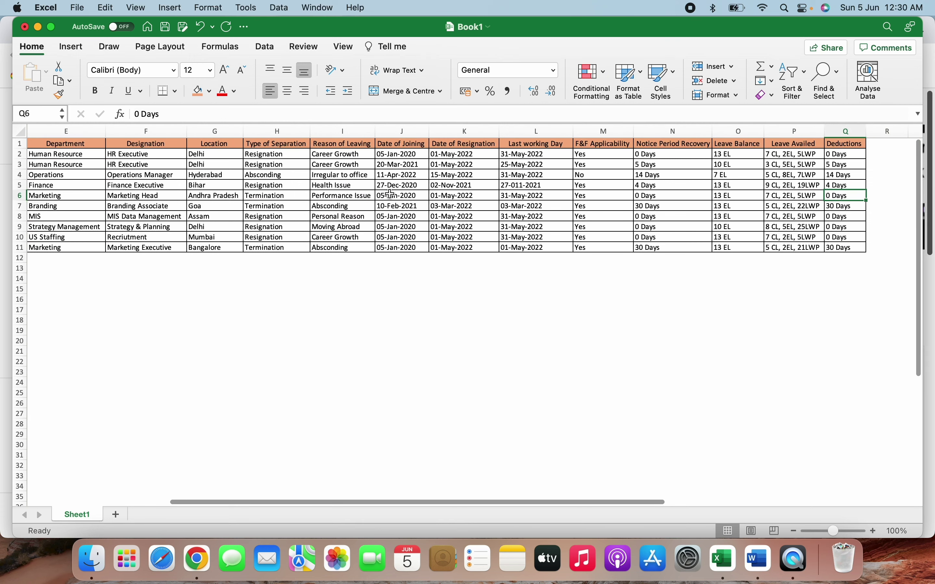
pyautogui.press('Left')
pyautogui.press('Left')
pyautogui.press('Left')
pyautogui.press('Left')
pyautogui.press('Left')
pyautogui.press('Left')
pyautogui.press('Left')
pyautogui.press('Left')
pyautogui.press('Left')
pyautogui.press('Left')
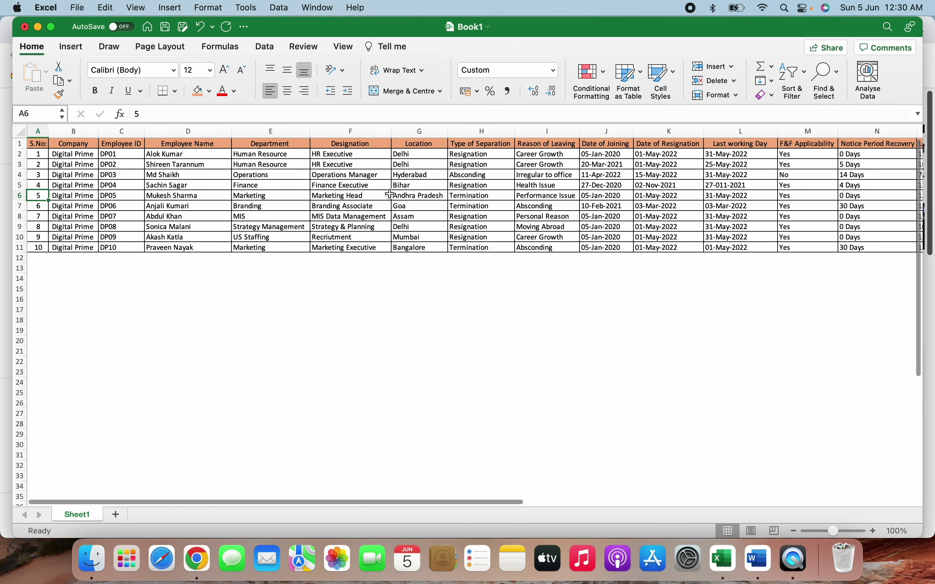
pyautogui.press('Right')
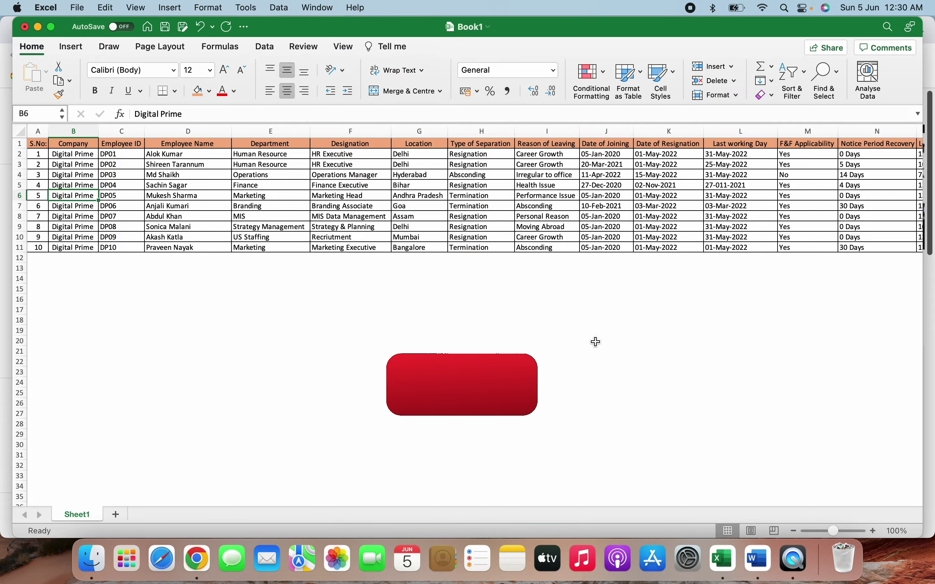
pyautogui.hotkey('ctrl', 'Up')
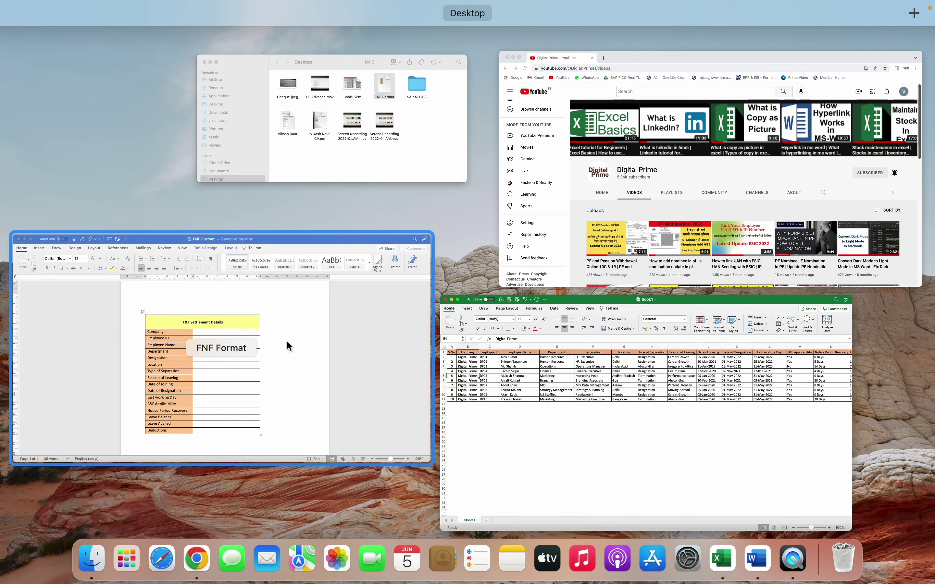
pyautogui.click(286, 339)
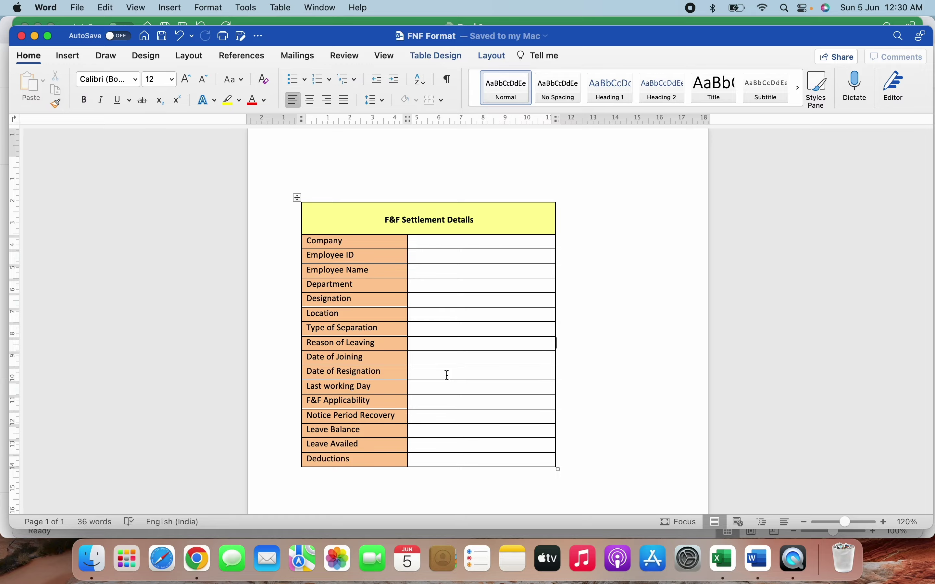
pyautogui.hotkey('ctrl', 'Up')
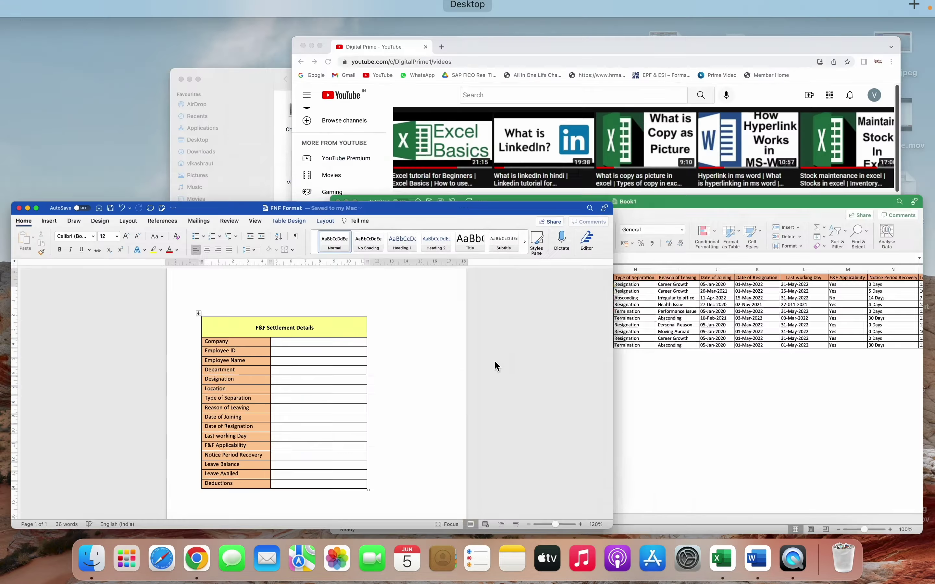
pyautogui.click(626, 397)
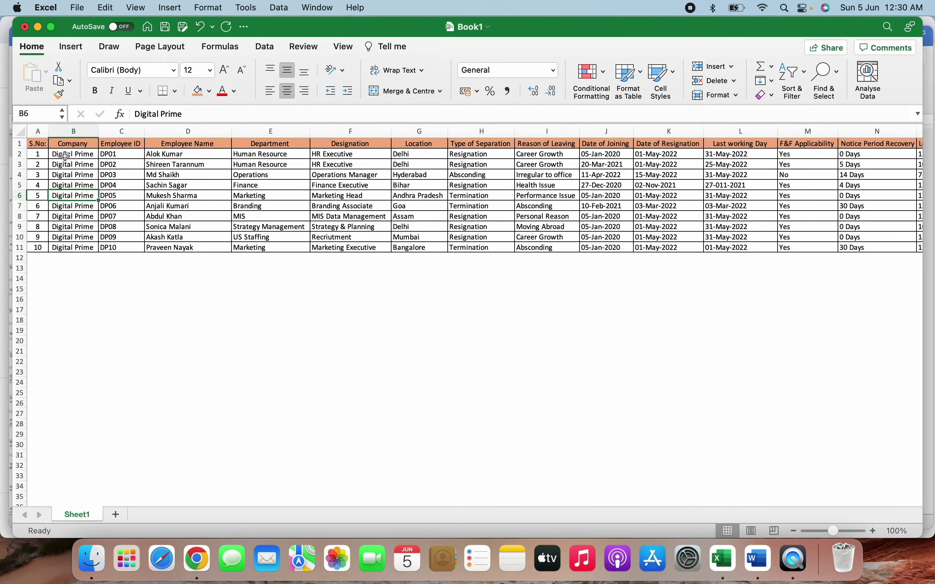
# - Select the ten employee records B2:Q11, check them against the FNF Format template, then clear the selection
pyautogui.click(65, 155)
pyautogui.moveTo(65, 155); pyautogui.dragTo(849, 247)
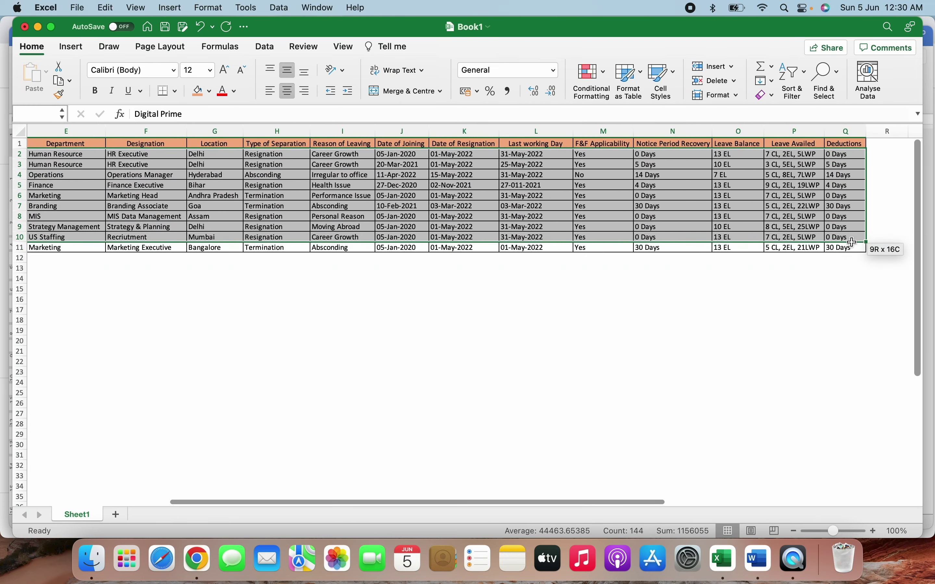
pyautogui.hscroll(-5, 596, 286)
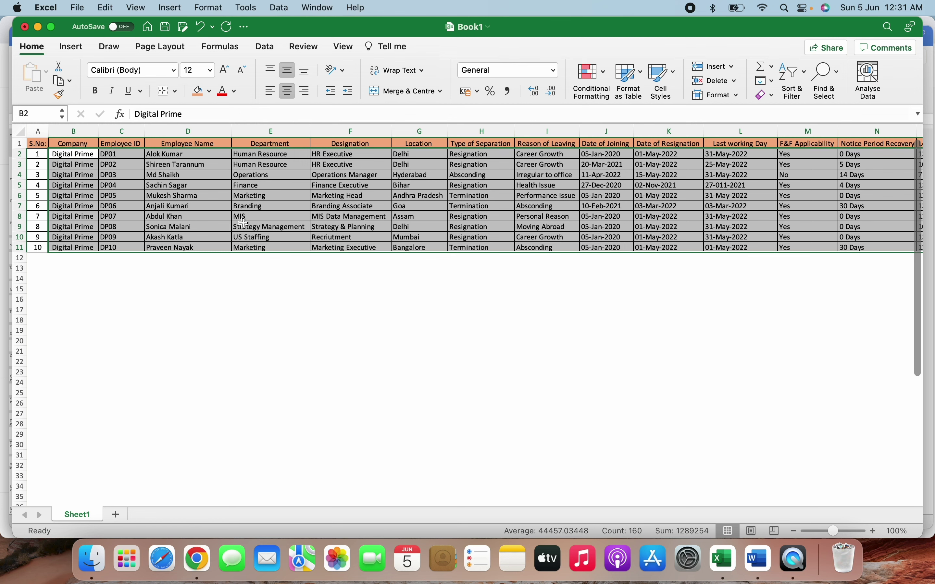
pyautogui.hotkey('ctrl', 'Up')
pyautogui.click(375, 362)
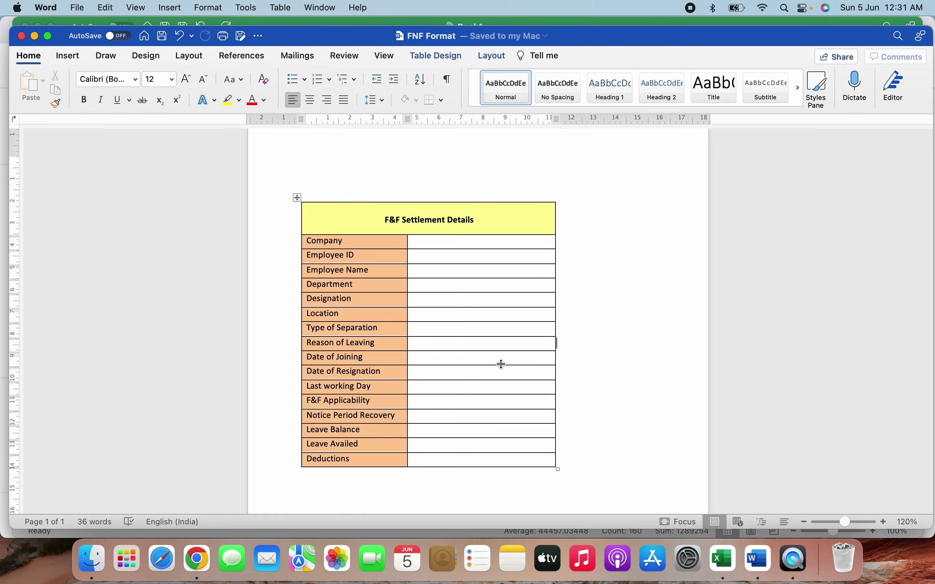
pyautogui.hotkey('ctrl', 'Up')
pyautogui.click(594, 421)
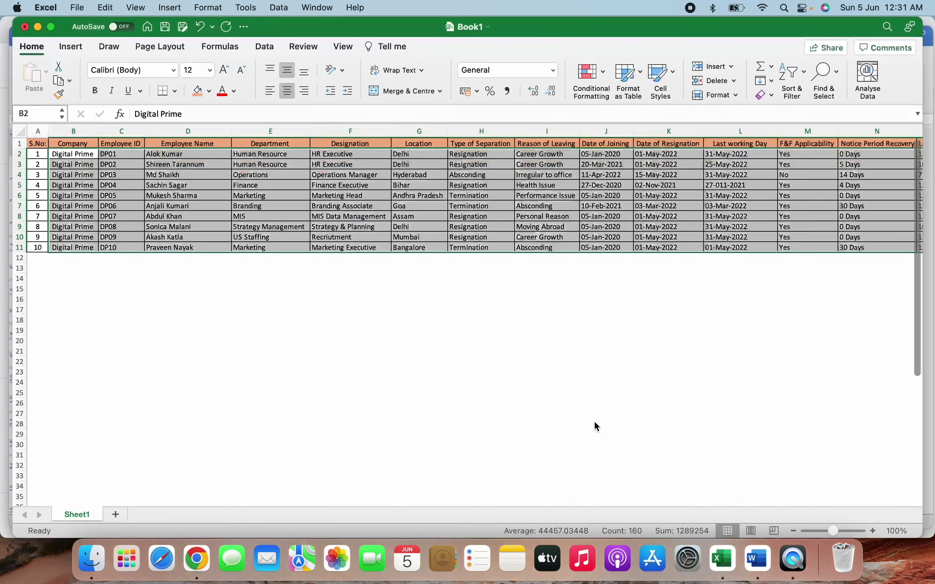
pyautogui.click(452, 344)
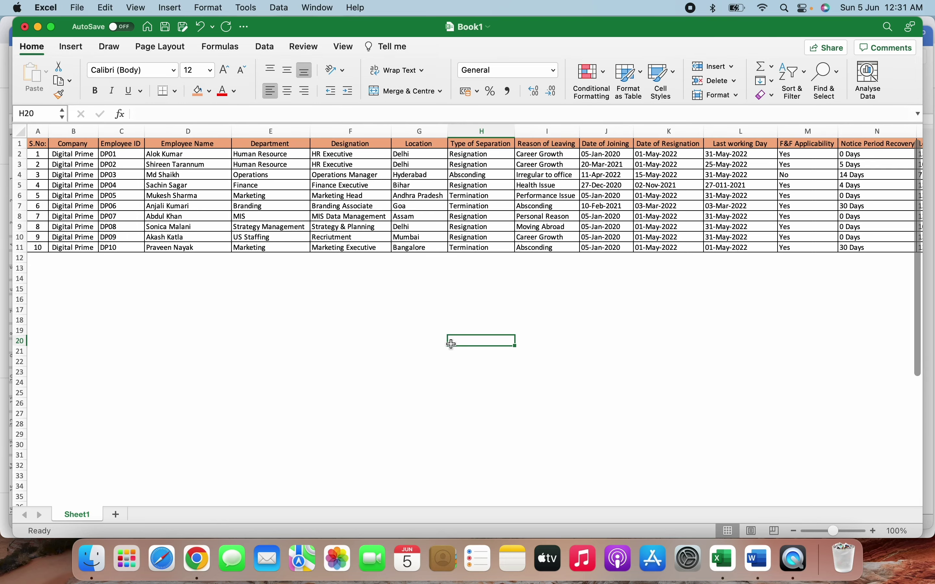
# - Bring the FNF Format template forward and place the cursor in its Company value cell
pyautogui.hotkey('ctrl', 'Up')
pyautogui.click(309, 356)
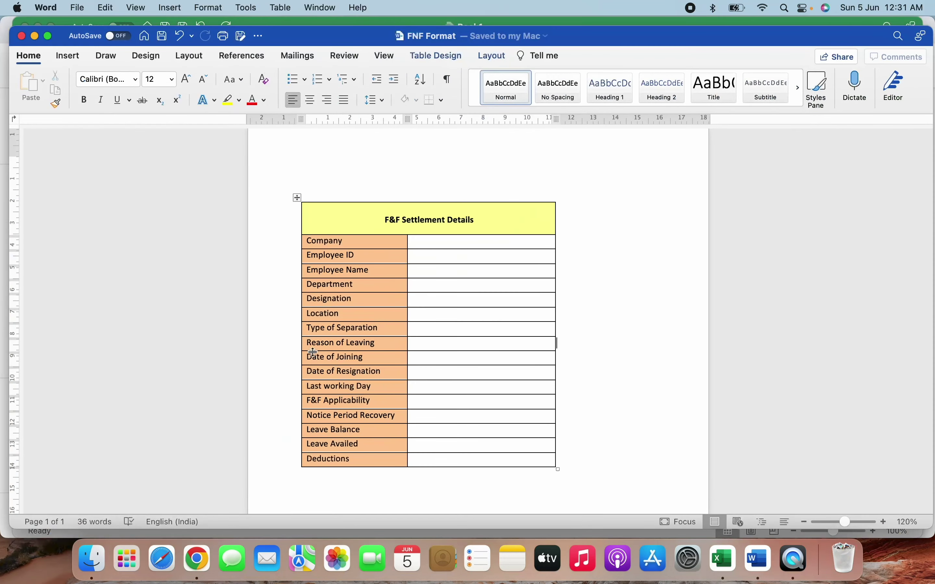
pyautogui.click(457, 242)
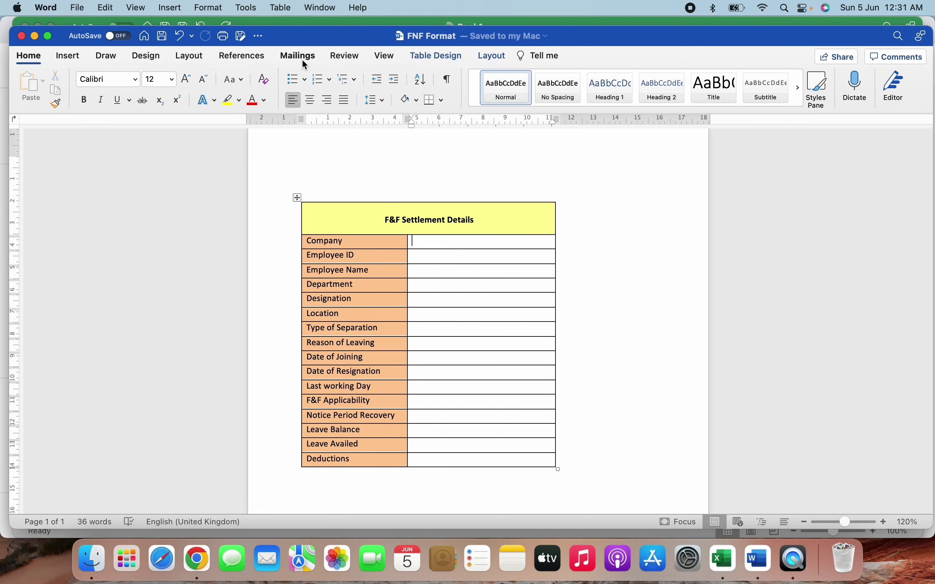
pyautogui.hotkey('ctrl', 'Up')
pyautogui.click(422, 407)
pyautogui.scroll(-10, 422, 407)
pyautogui.scroll(3, 421, 407)
pyautogui.scroll(5, 421, 407)
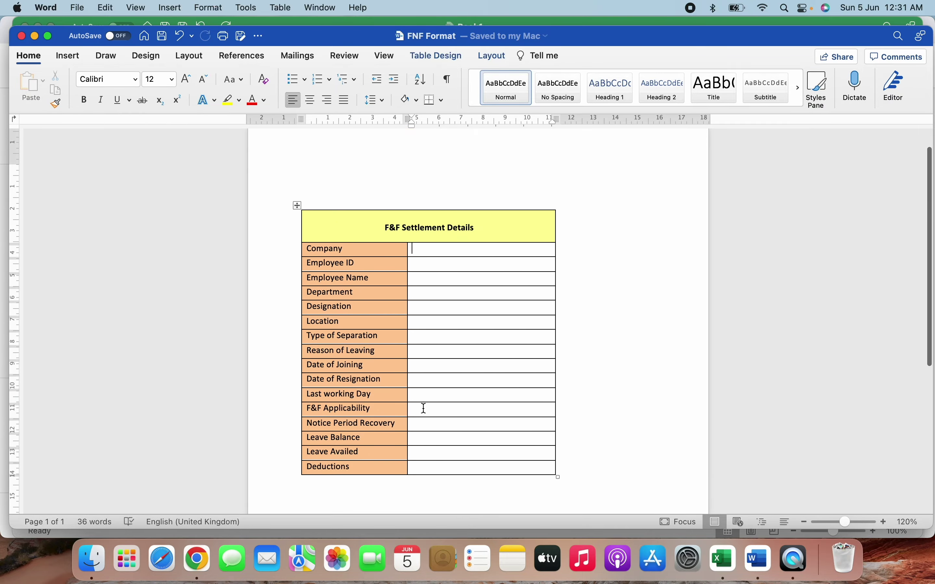
pyautogui.scroll(2, 424, 408)
pyautogui.scroll(-5, 424, 409)
pyautogui.scroll(5, 424, 408)
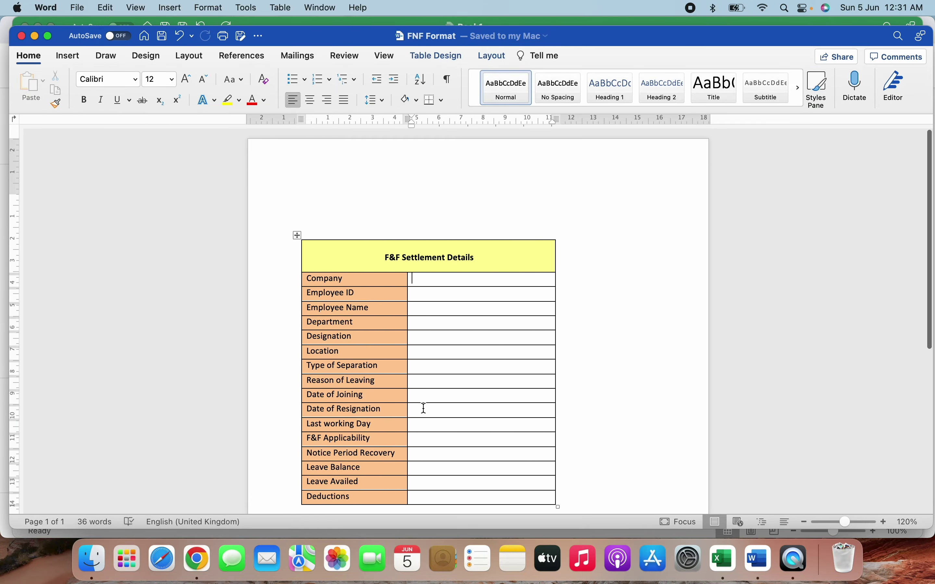
pyautogui.scroll(-5, 424, 408)
pyautogui.scroll(5, 423, 409)
# - Cross-check the Excel workbook once more, then return to the FNF Format settlement table
pyautogui.hotkey('ctrl', 'Up')
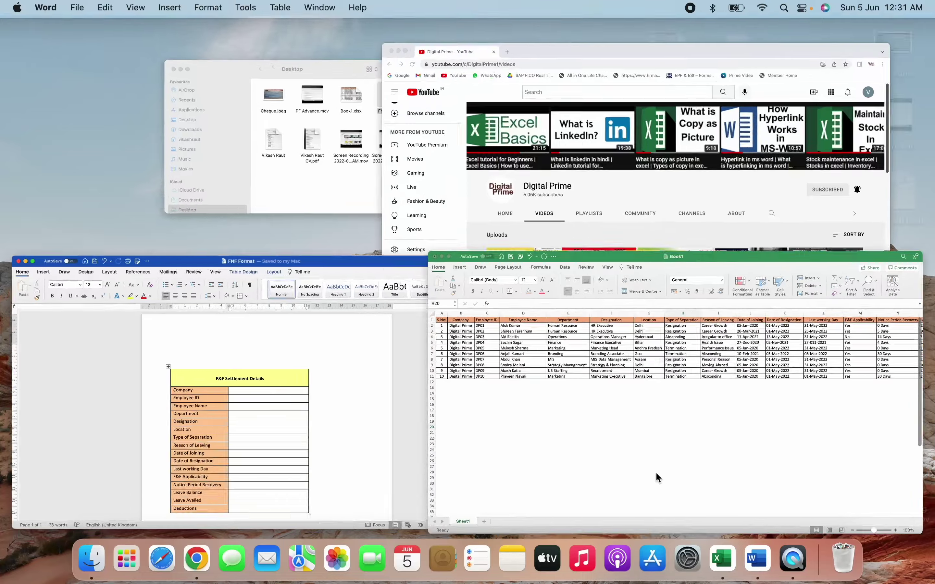
pyautogui.click(655, 472)
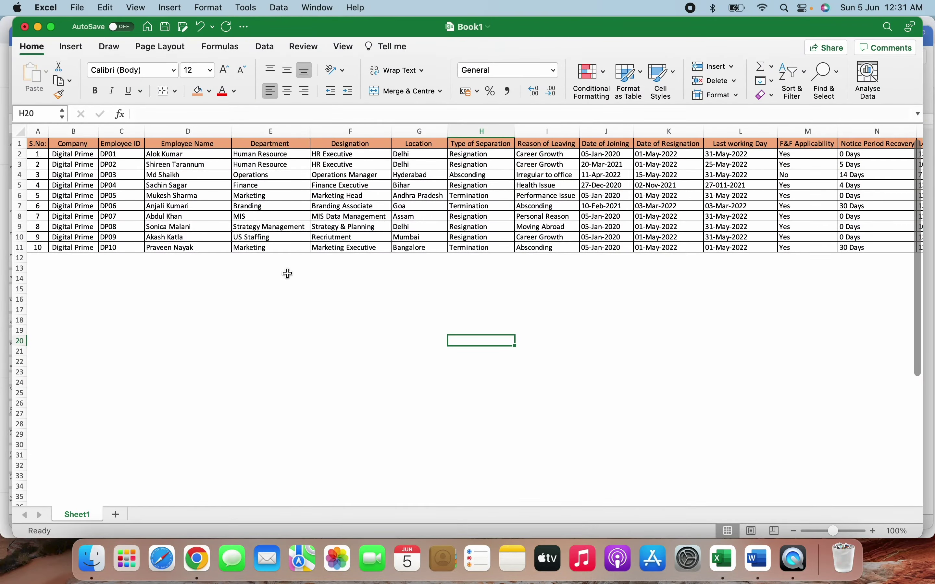
pyautogui.hotkey('ctrl', 'Up')
pyautogui.click(356, 343)
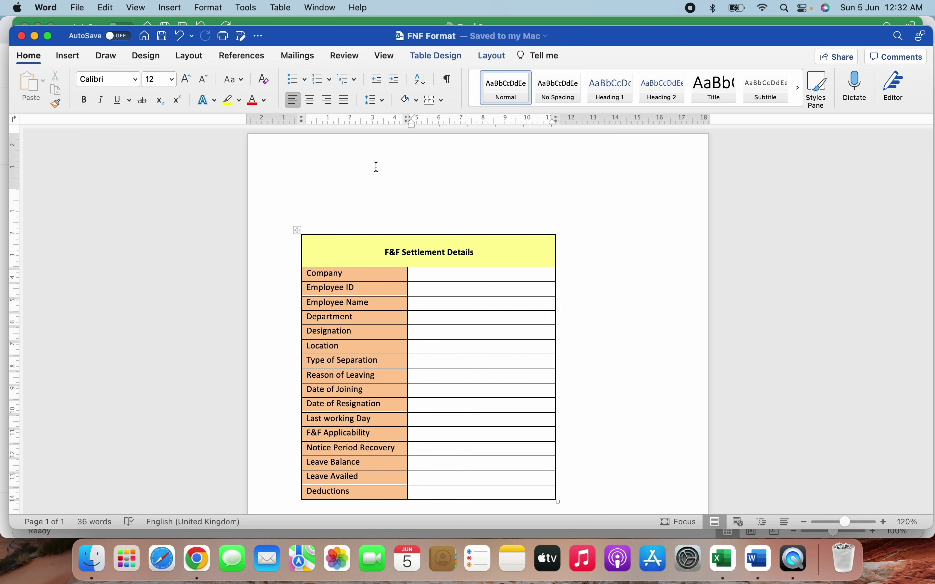
pyautogui.scroll(-1, 477, 341)
pyautogui.scroll(-2, 477, 342)
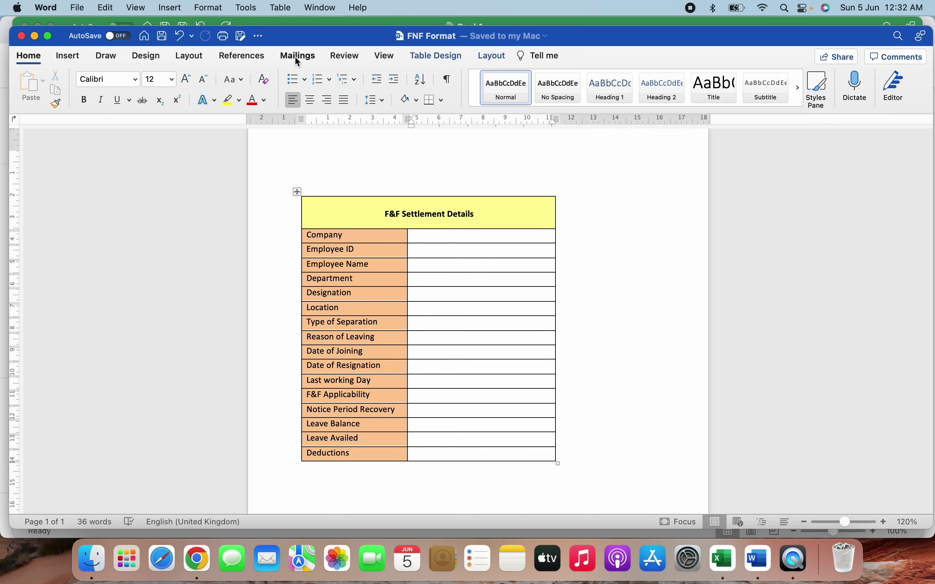
# - Use Desktop > Book1.xlsx as the existing recipient list, allowing access and confirming its sheet
pyautogui.click(303, 59)
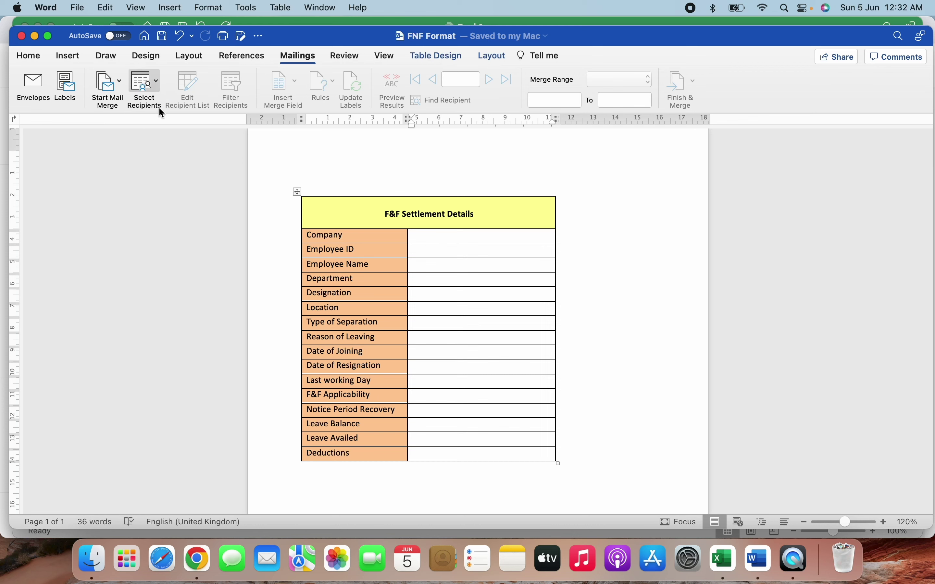
pyautogui.click(153, 80)
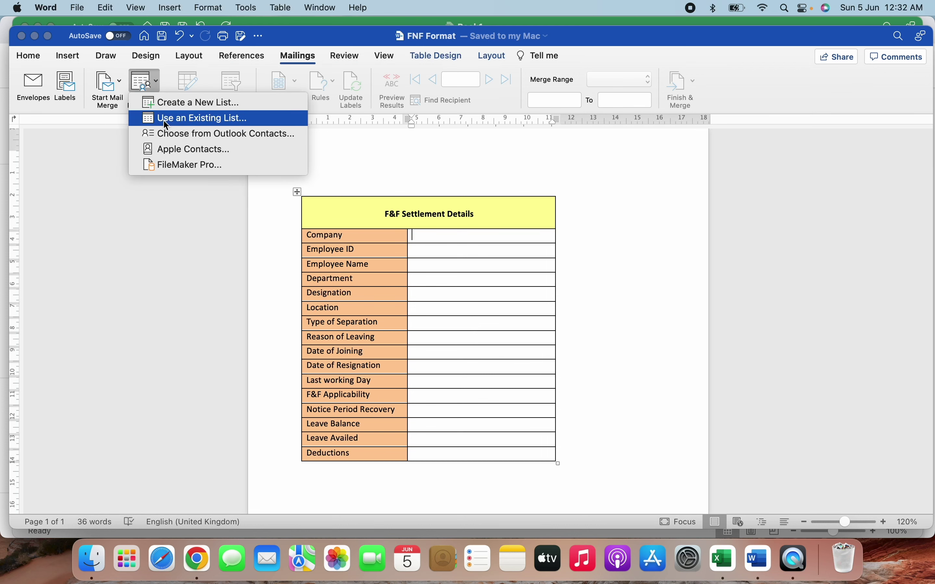
pyautogui.click(211, 119)
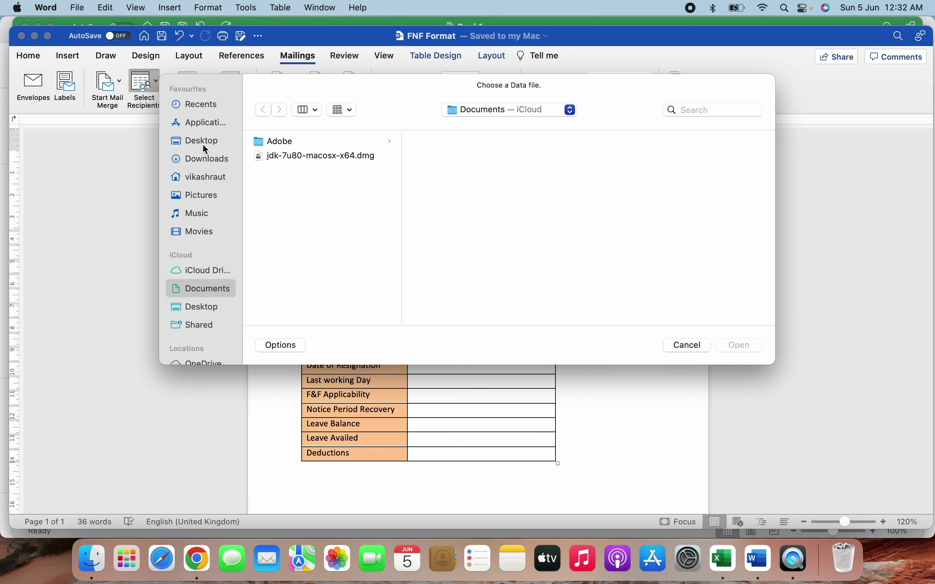
pyautogui.click(210, 140)
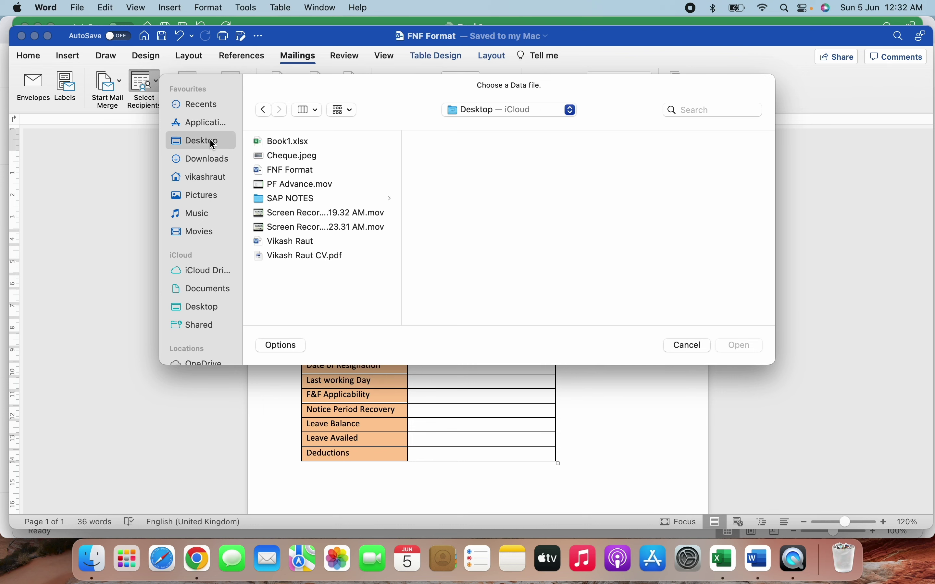
pyautogui.click(294, 142)
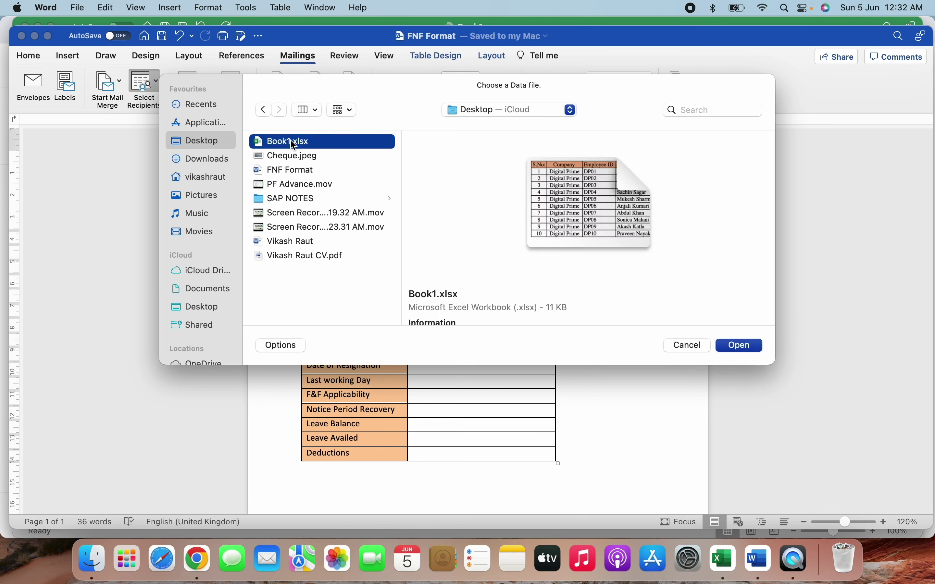
pyautogui.click(731, 345)
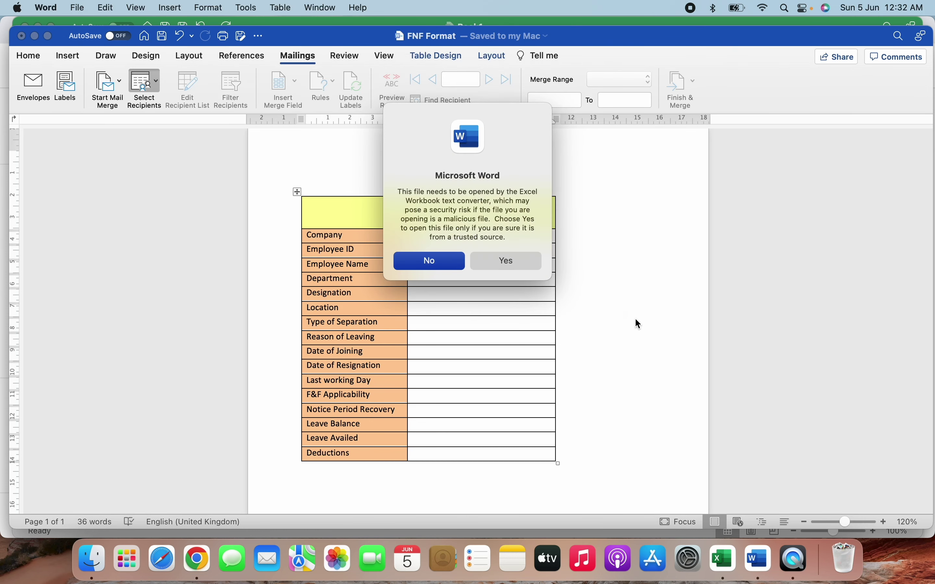
pyautogui.click(520, 265)
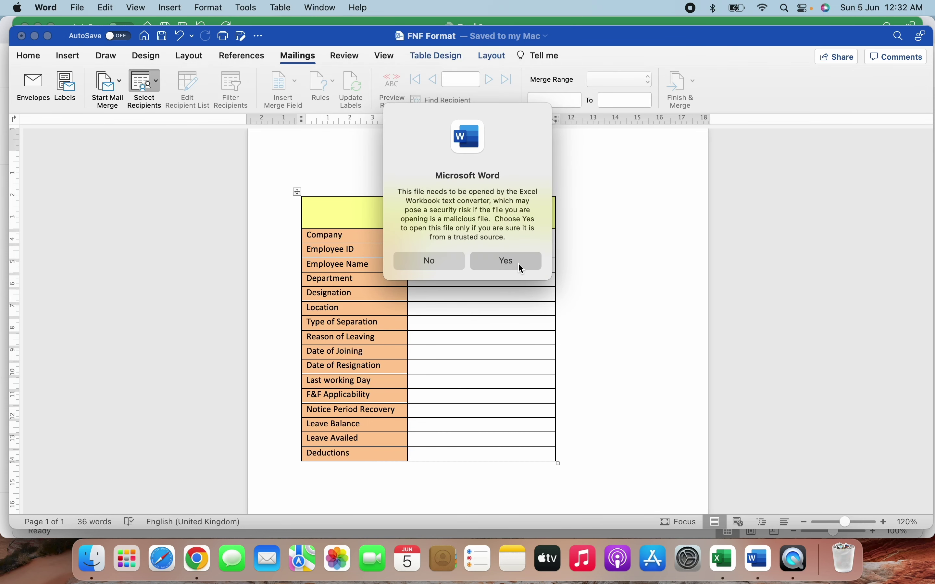
pyautogui.click(513, 232)
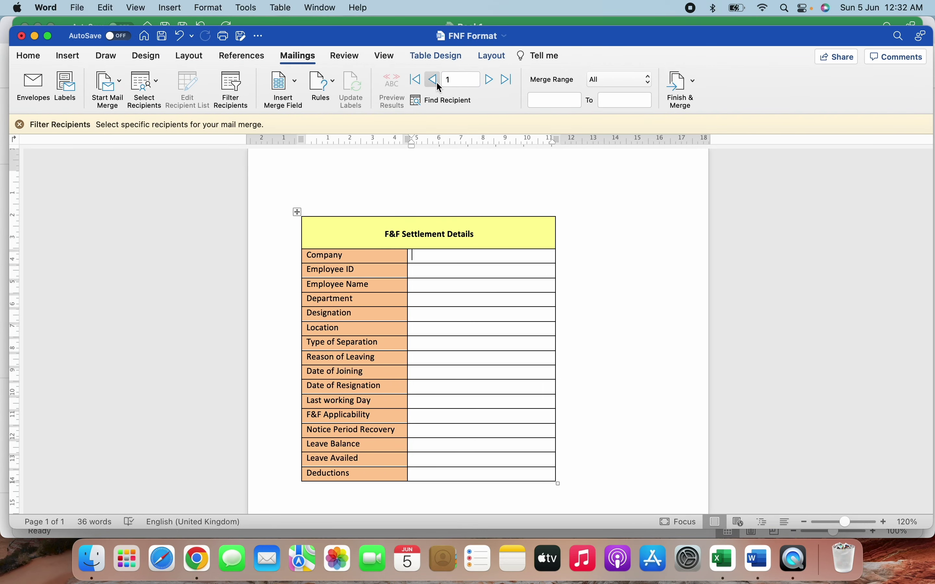
pyautogui.click(20, 124)
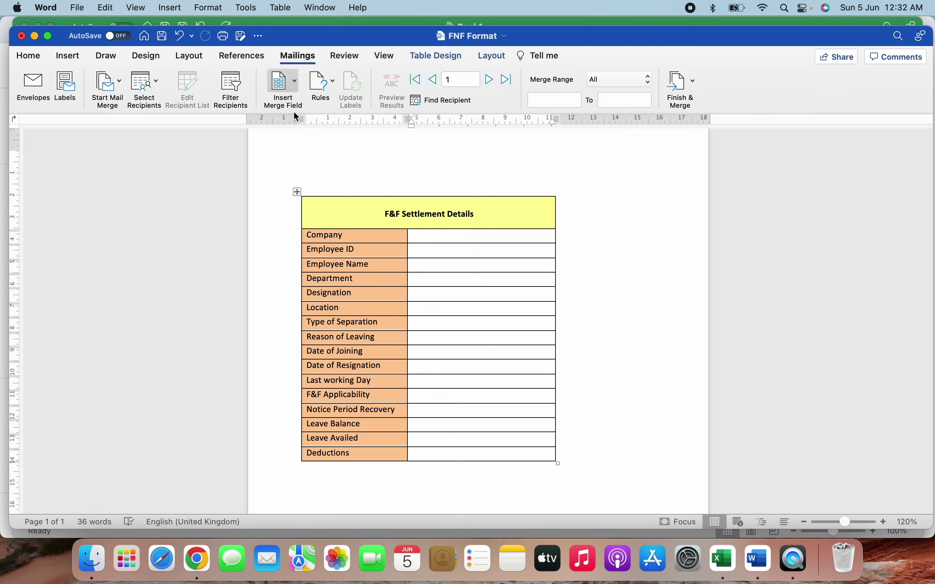
pyautogui.click(293, 83)
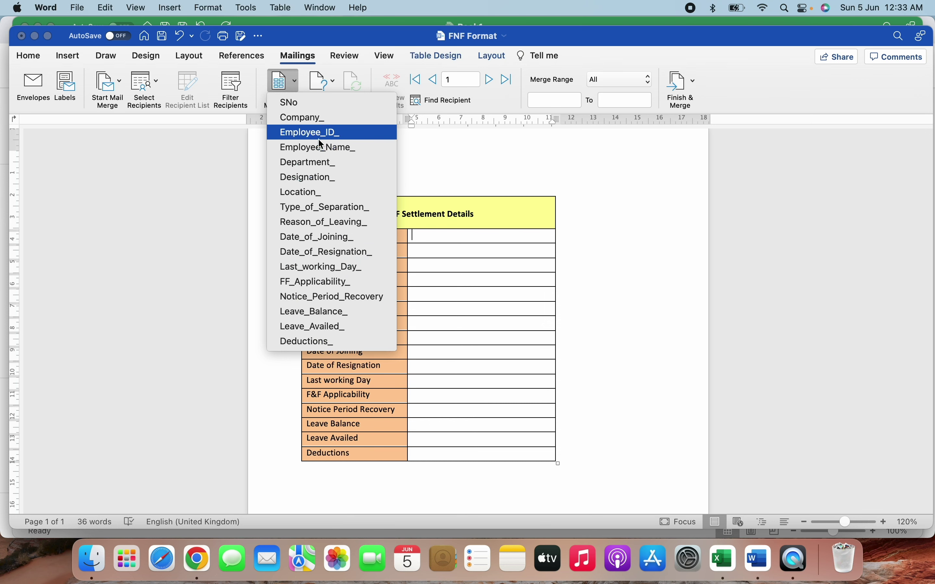
pyautogui.click(434, 235)
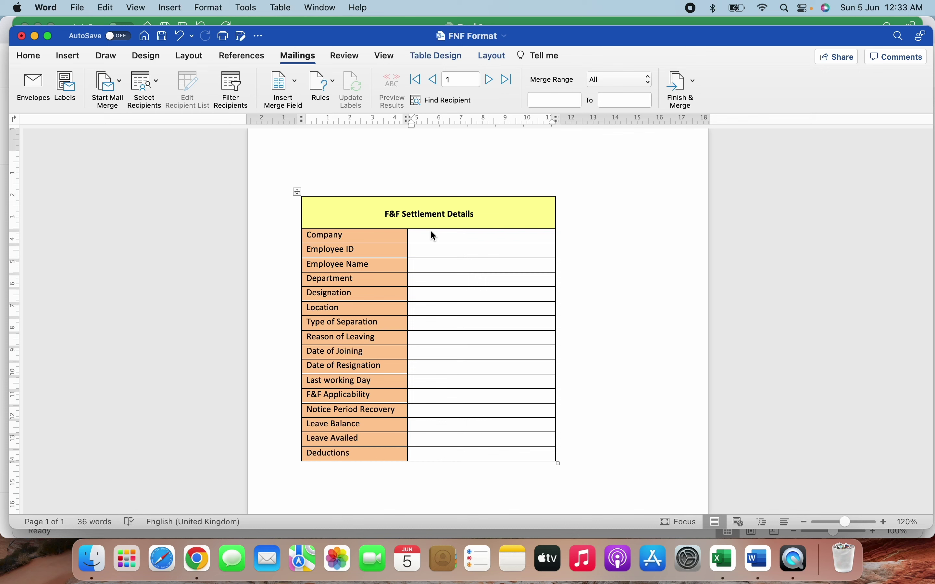
# - Insert the Company_, Employee_ID_, Employee_Name_, Department_ and Designation_ merge fields into their value cells
pyautogui.press('Left')
pyautogui.click(295, 81)
pyautogui.click(297, 117)
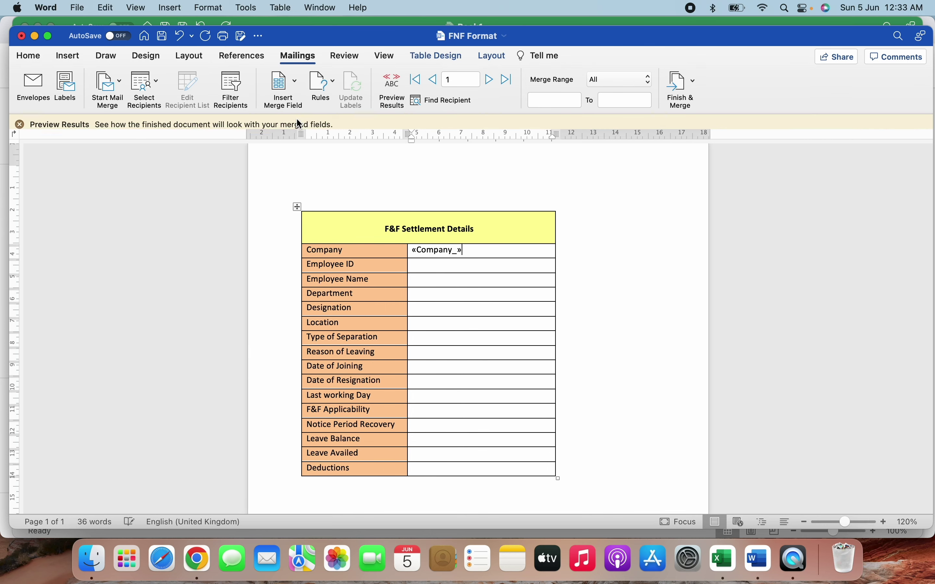
pyautogui.click(424, 273)
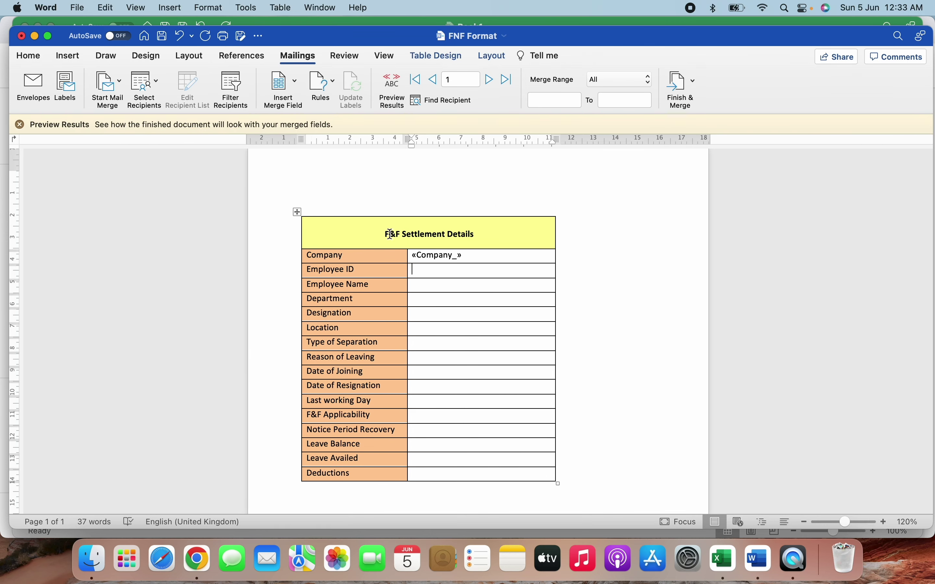
pyautogui.click(293, 89)
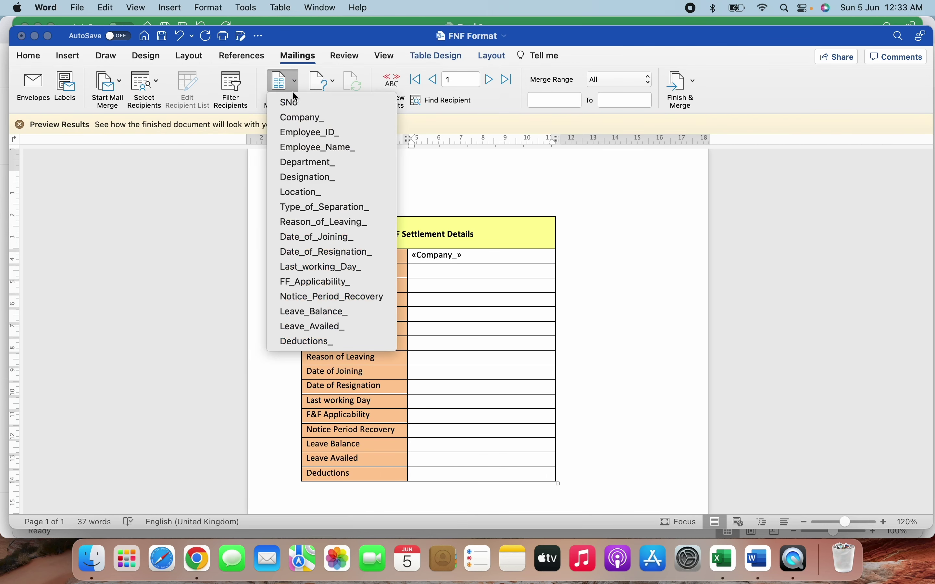
pyautogui.click(308, 132)
pyautogui.click(419, 286)
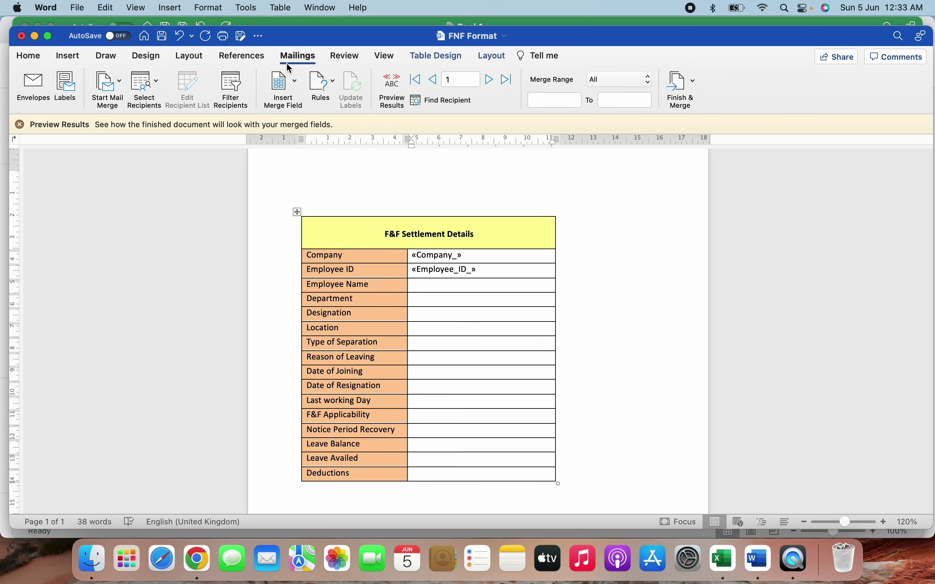
pyautogui.click(291, 89)
pyautogui.click(308, 146)
pyautogui.click(417, 302)
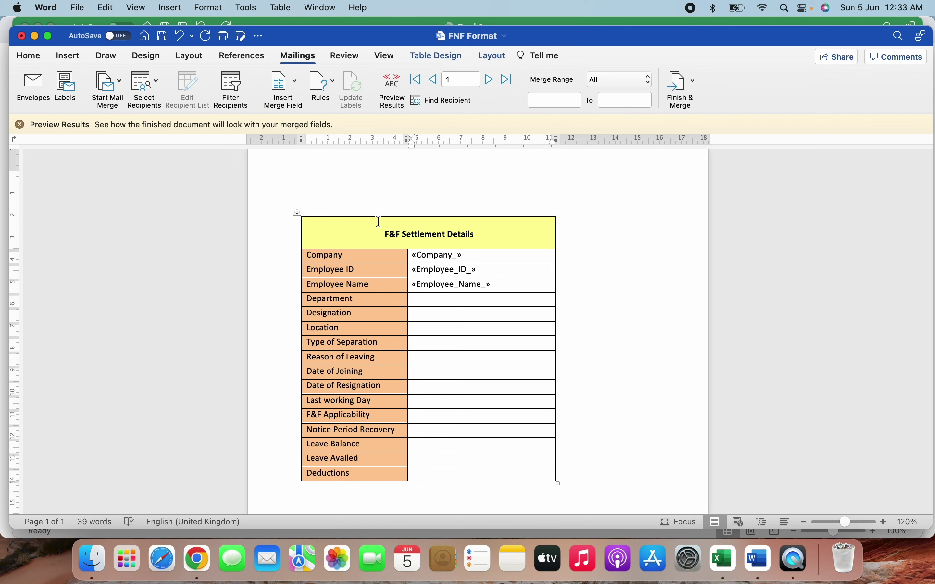
pyautogui.click(294, 89)
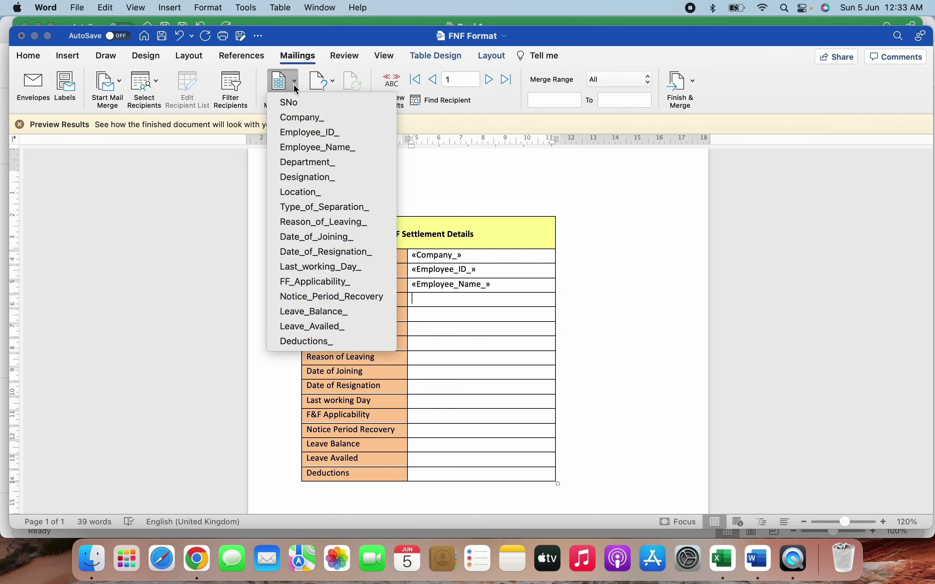
pyautogui.click(310, 161)
pyautogui.click(412, 320)
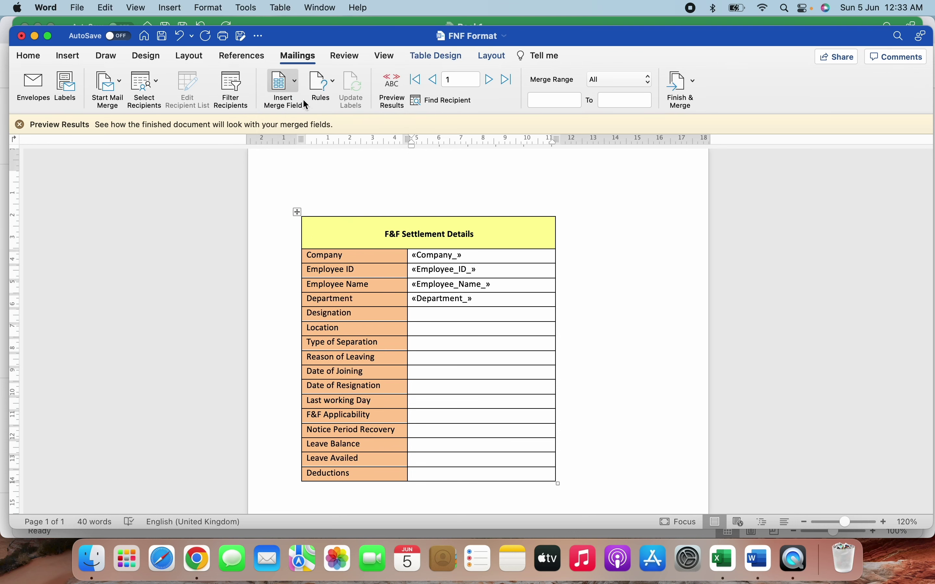
pyautogui.click(294, 91)
pyautogui.click(307, 176)
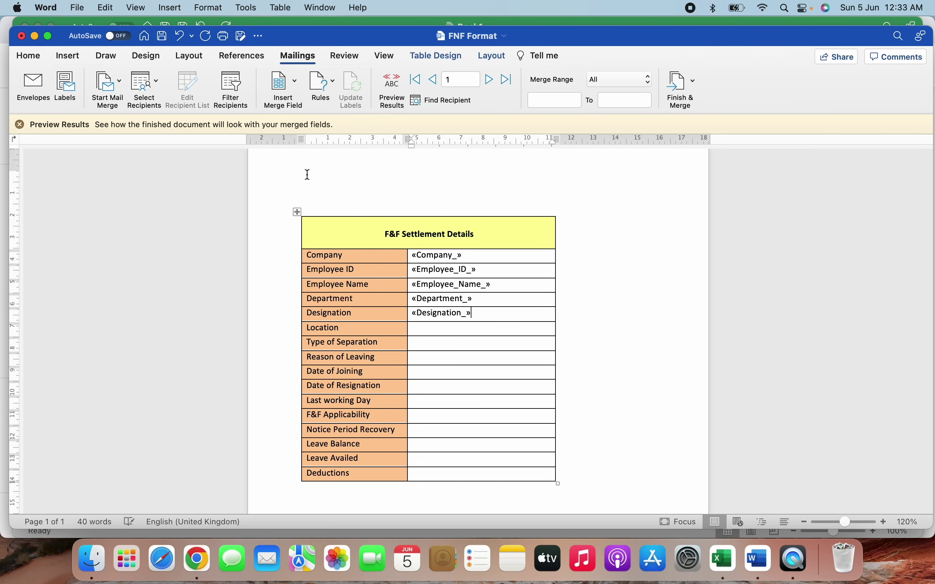
# - Insert Location_, Type_of_Separation_, Reason_of_Leaving_, Date_of_Joining_, Date_of_Resignation_ and Last_working_Day_ fields
pyautogui.click(298, 91)
pyautogui.click(312, 190)
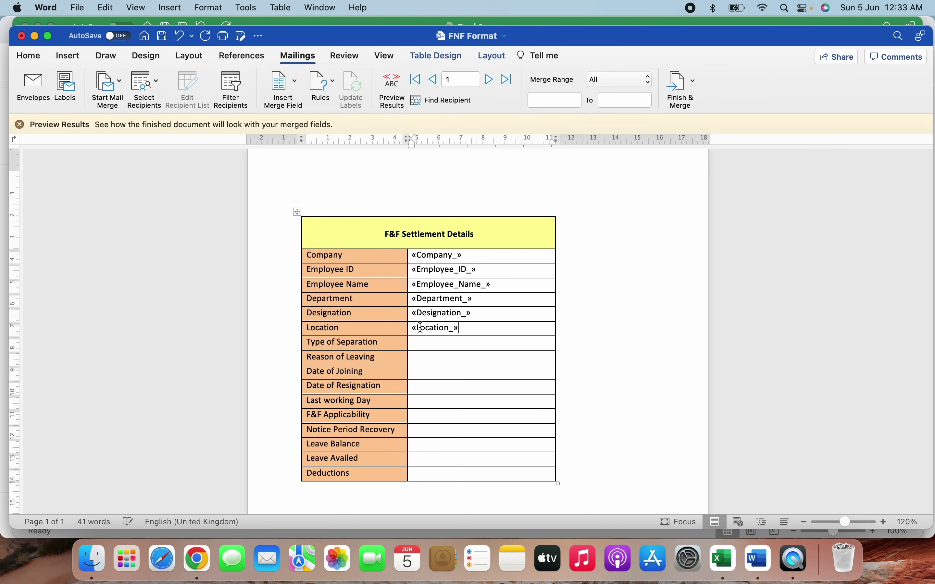
pyautogui.click(421, 343)
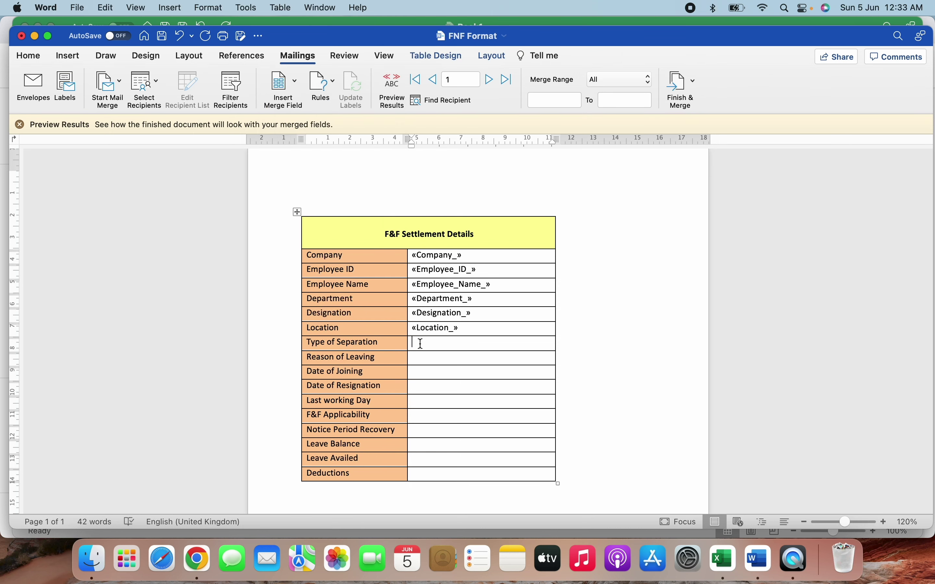
pyautogui.click(298, 85)
pyautogui.click(320, 208)
pyautogui.click(286, 100)
pyautogui.click(313, 223)
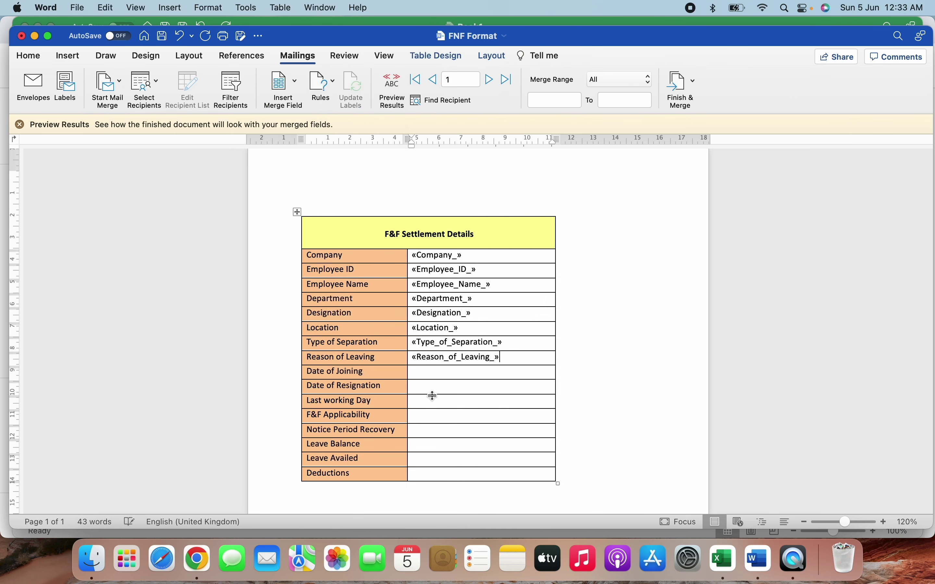
pyautogui.click(285, 79)
pyautogui.click(313, 236)
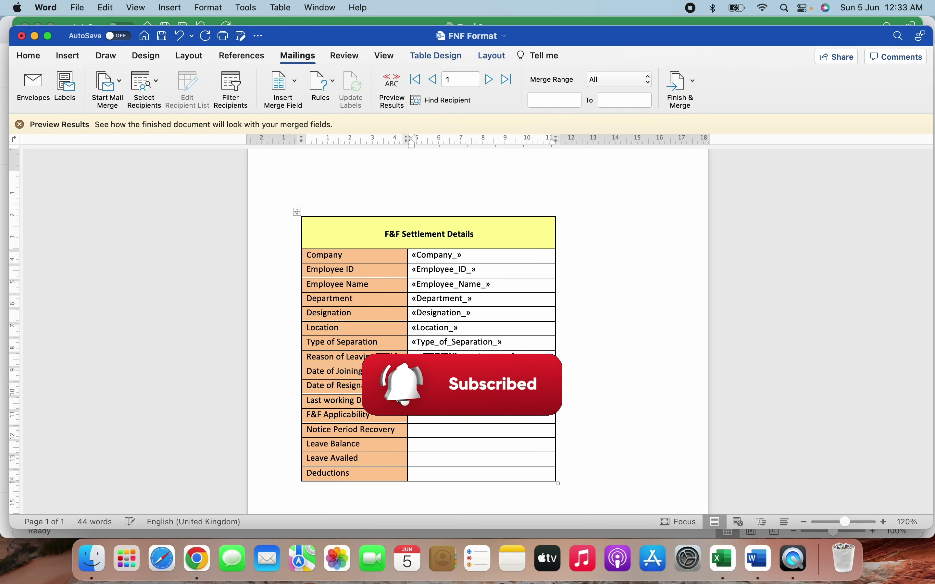
pyautogui.click(292, 88)
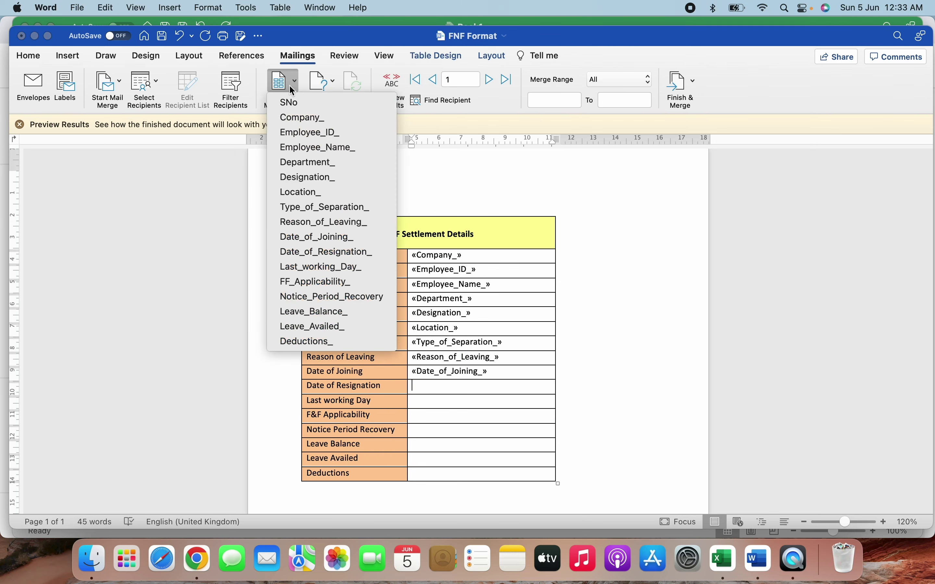
pyautogui.click(318, 252)
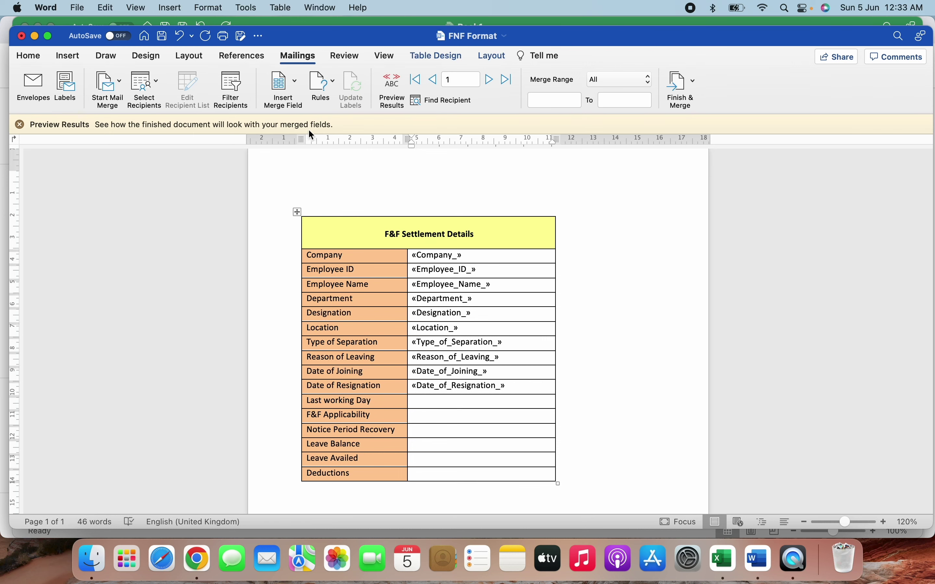
pyautogui.click(289, 91)
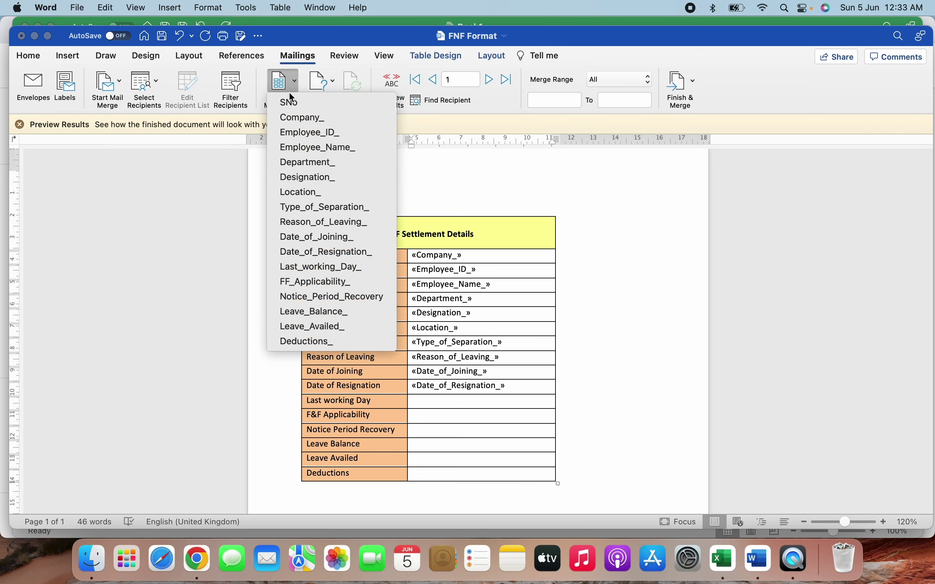
pyautogui.click(320, 267)
# - Insert FF_Applicability_, Notice_Period_Recovery, Leave_Balance_, Leave_Availed_ and Deductions_ fields, then dismiss the notice
pyautogui.click(417, 416)
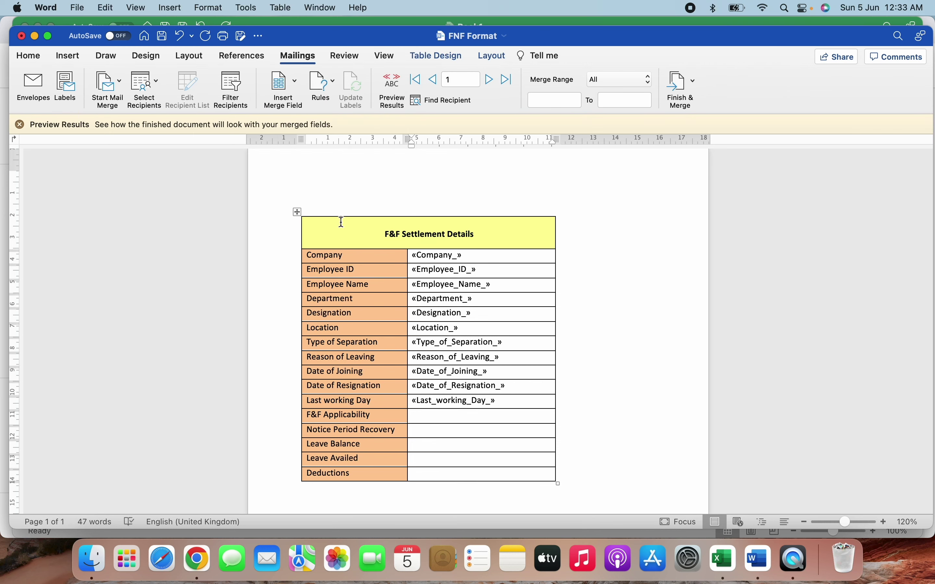
pyautogui.click(290, 93)
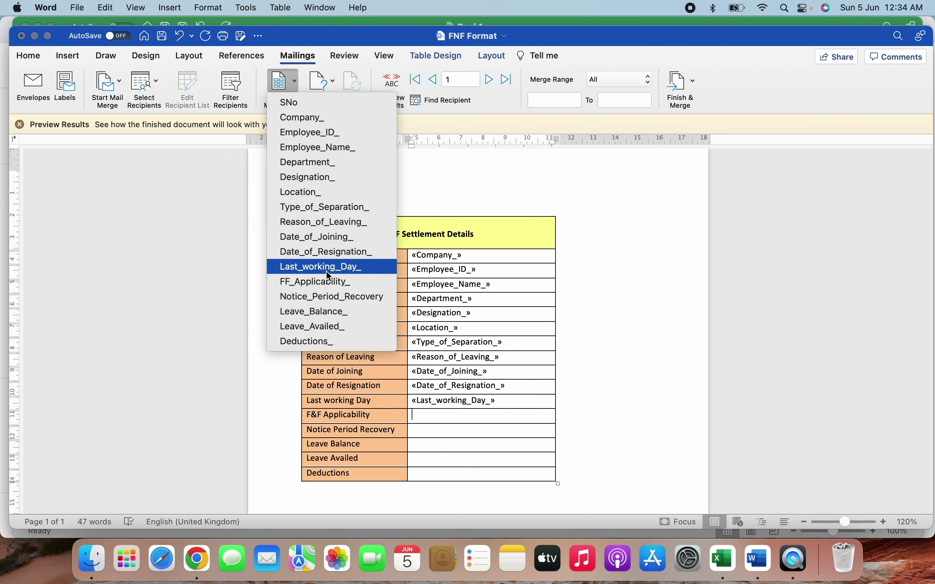
pyautogui.click(315, 281)
pyautogui.click(413, 432)
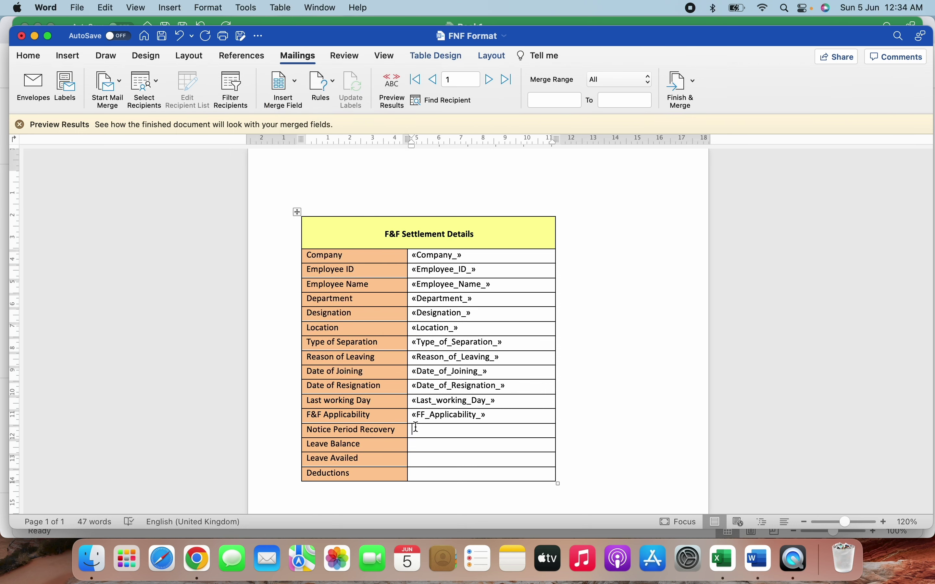
pyautogui.click(283, 83)
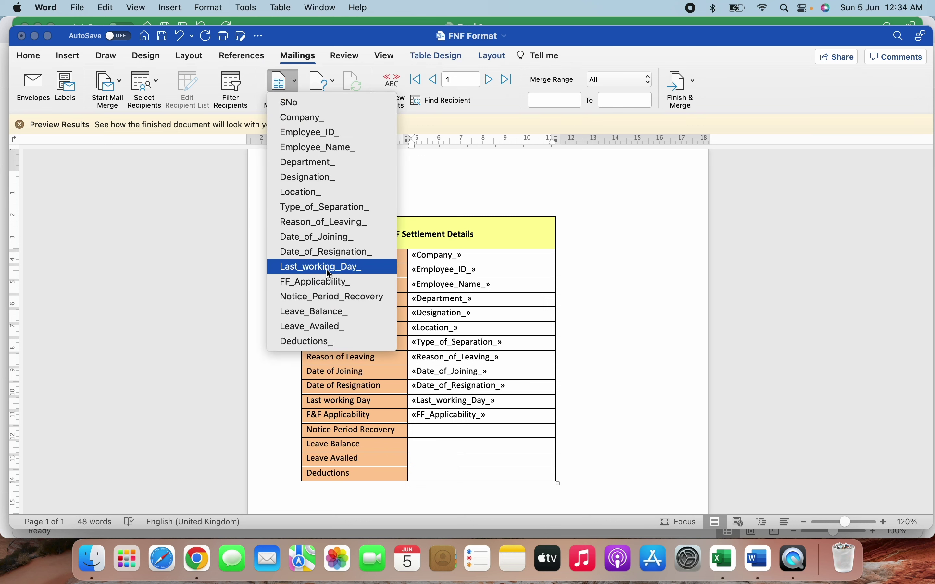
pyautogui.click(328, 296)
pyautogui.click(419, 446)
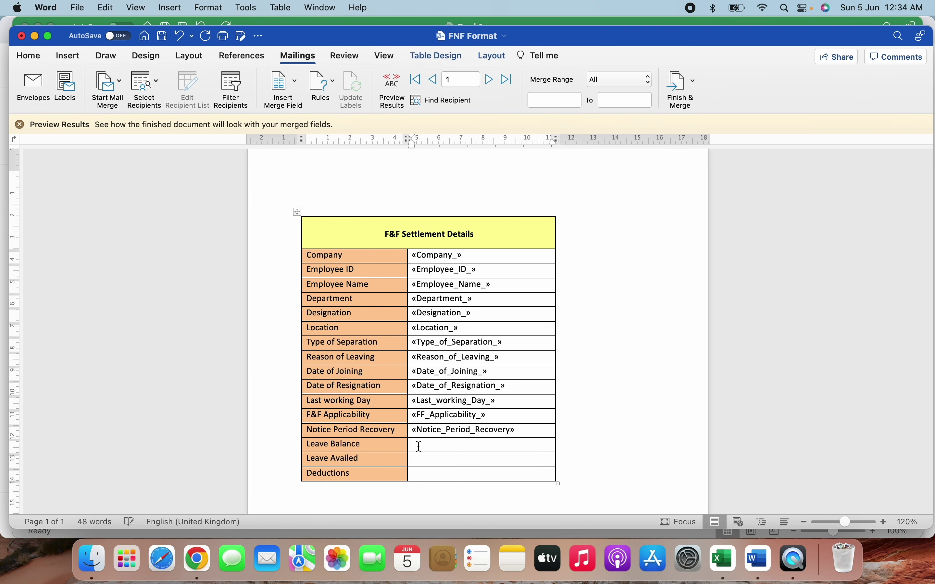
pyautogui.click(292, 85)
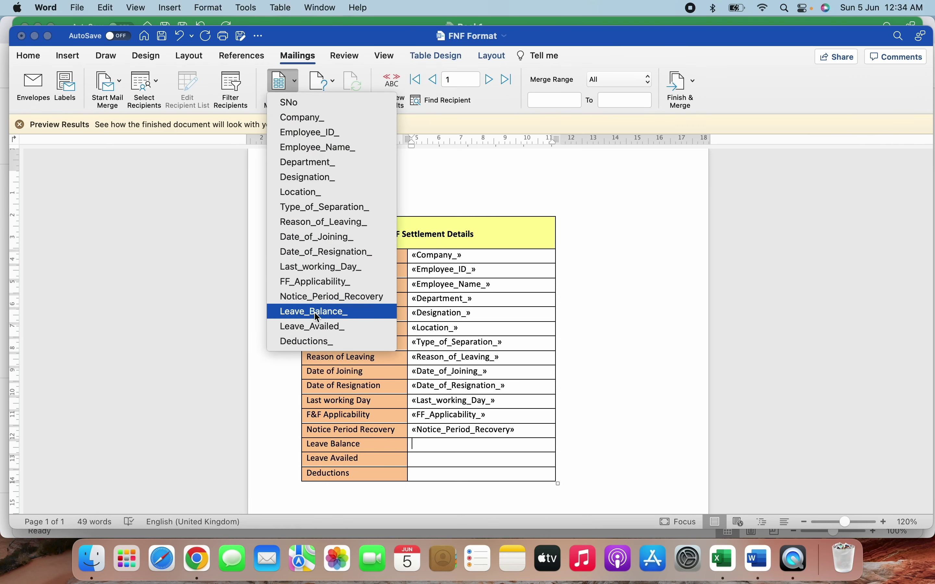
pyautogui.click(316, 311)
pyautogui.click(421, 460)
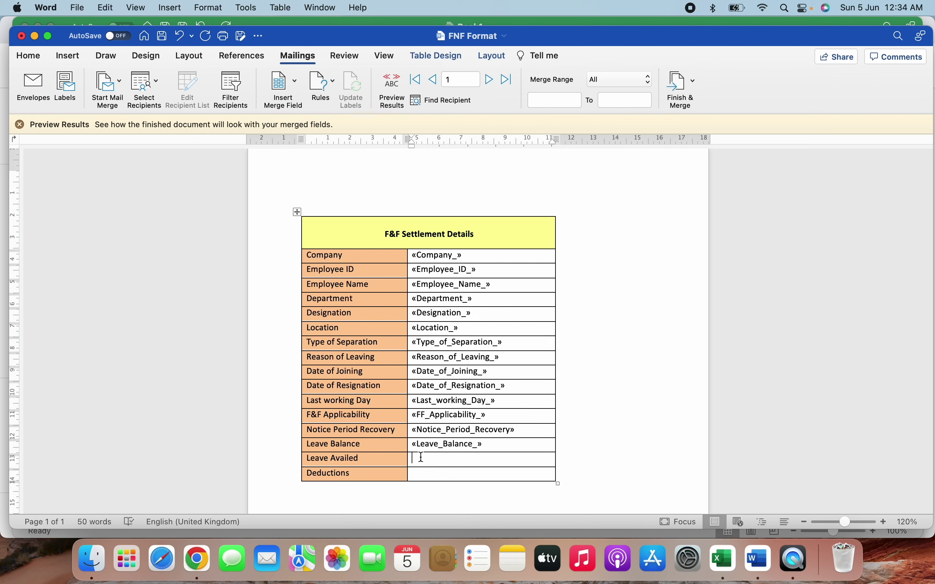
pyautogui.click(286, 83)
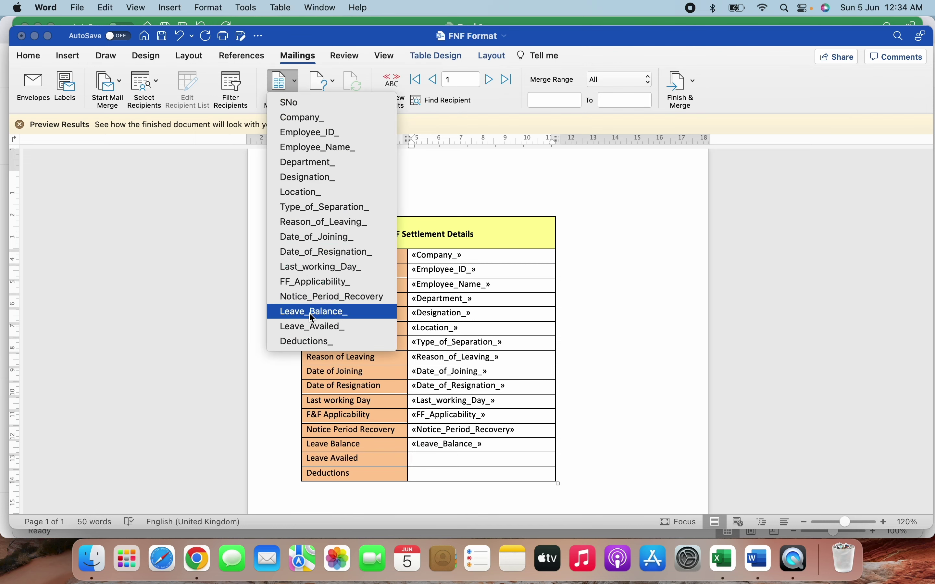
pyautogui.click(313, 327)
pyautogui.click(418, 472)
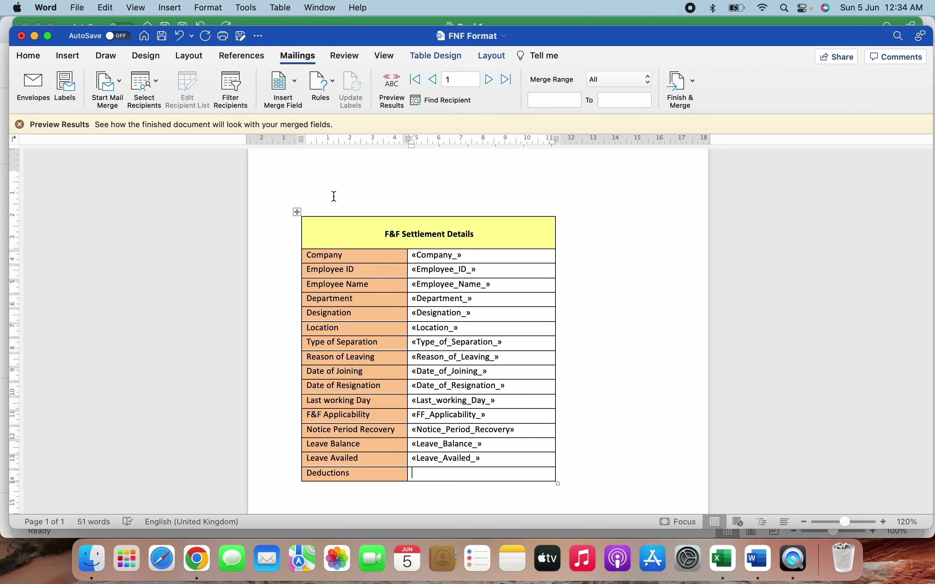
pyautogui.click(284, 82)
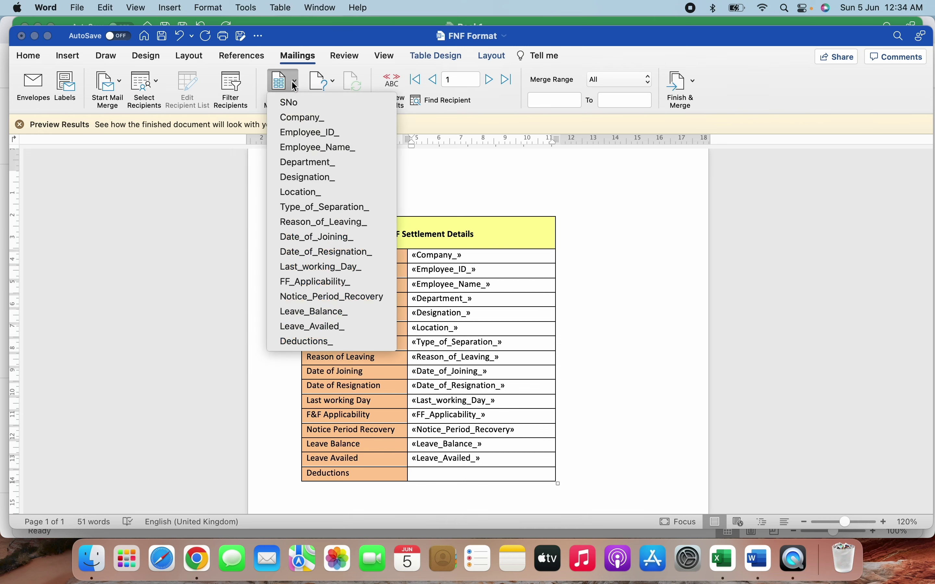
pyautogui.click(303, 342)
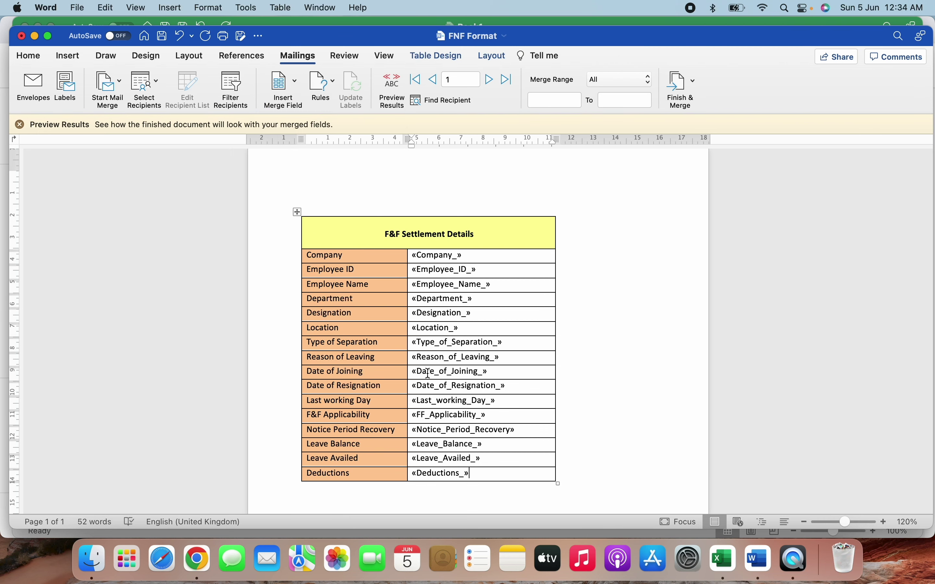
pyautogui.click(20, 124)
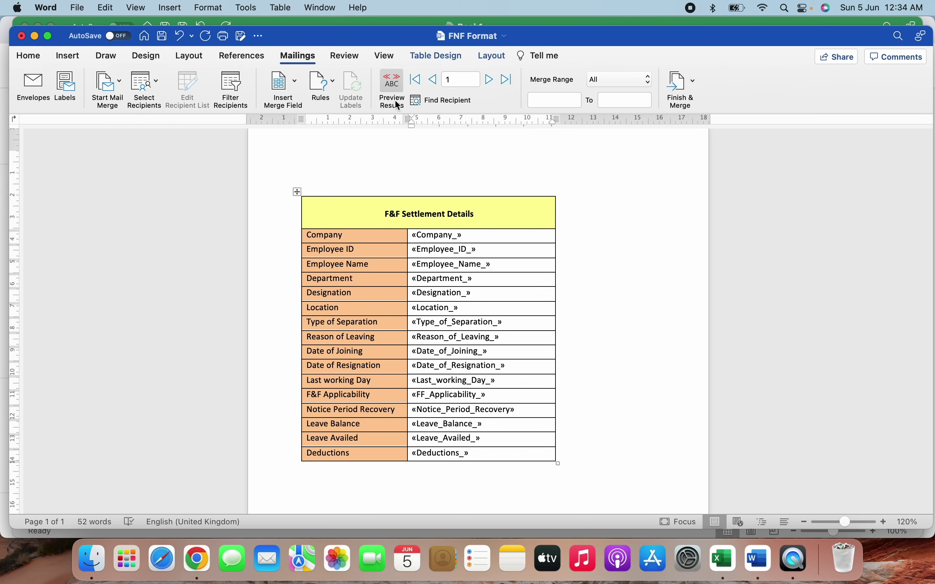
# - Turn on Preview Results and step through the employee records, returning to record 1
pyautogui.click(388, 85)
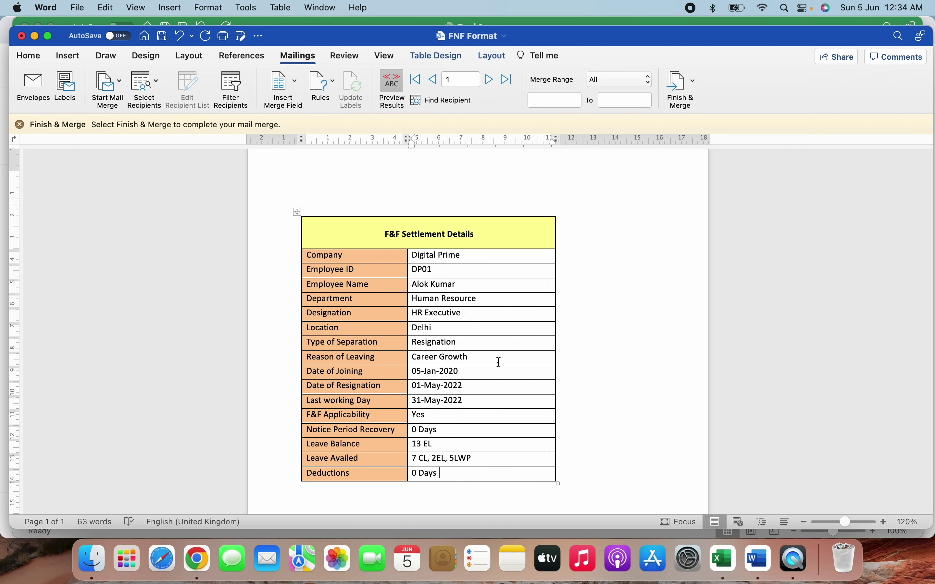
pyautogui.scroll(-2, 499, 367)
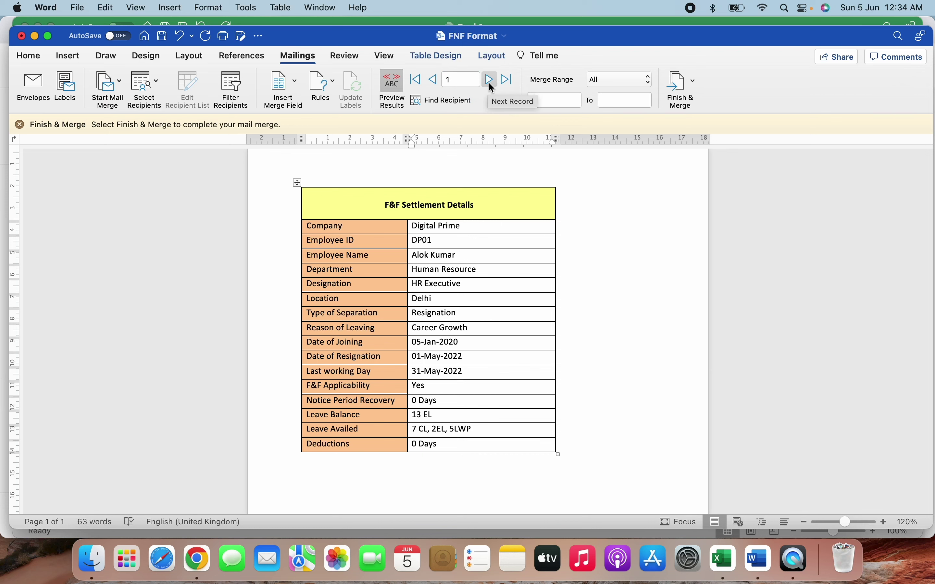
pyautogui.click(491, 79)
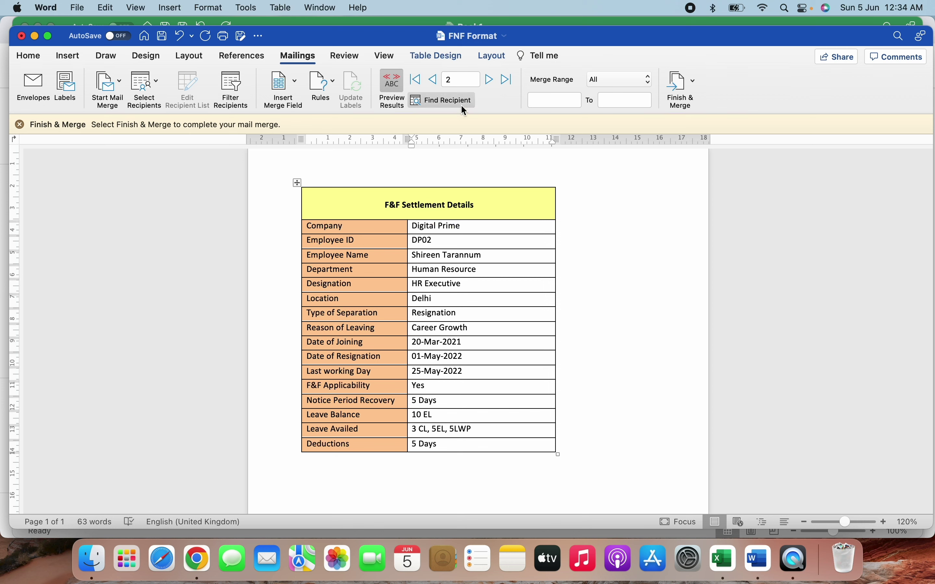
pyautogui.click(490, 80)
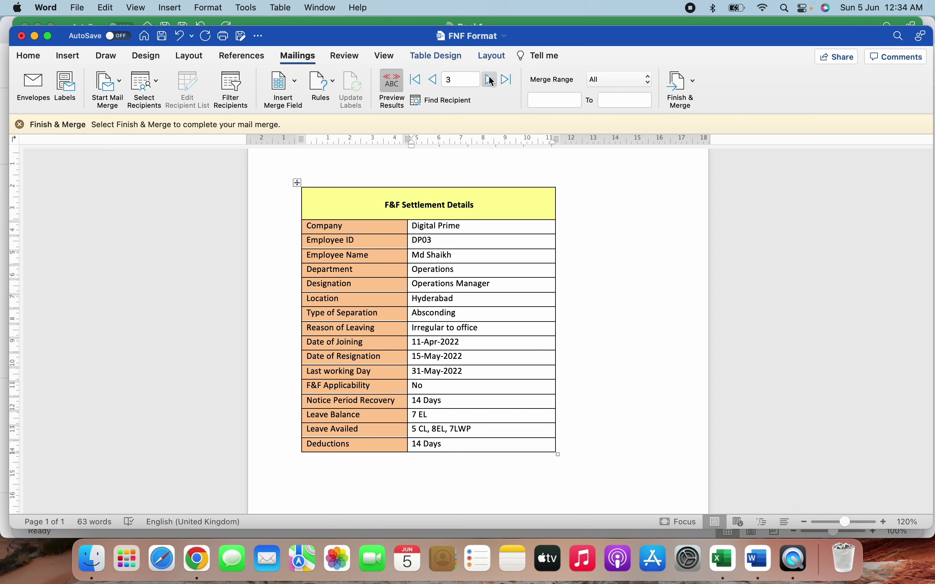
pyautogui.click(490, 80)
pyautogui.click(490, 79)
pyautogui.click(490, 80)
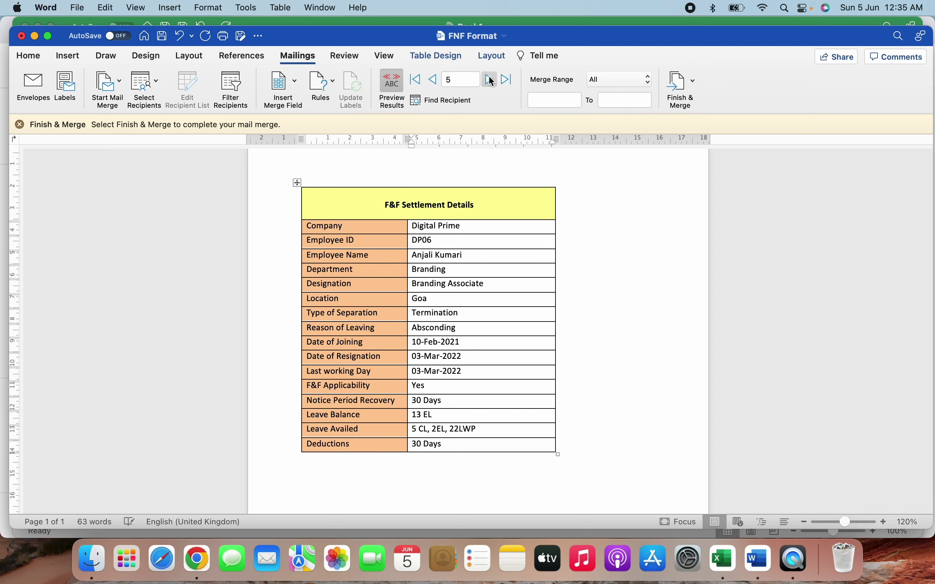
pyautogui.click(434, 80)
pyautogui.click(435, 80)
pyautogui.click(434, 80)
pyautogui.click(434, 79)
pyautogui.click(435, 80)
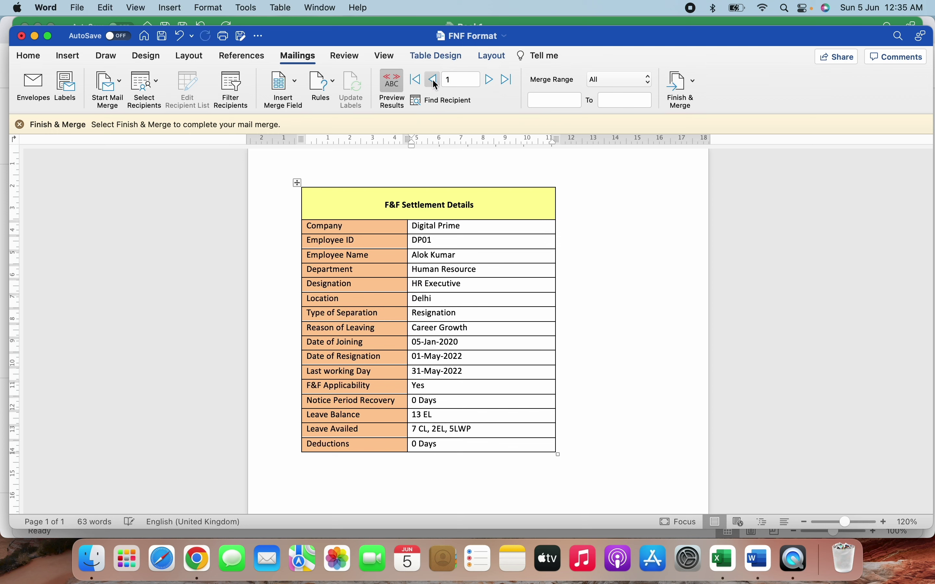
# - Dismiss the merge reminder bar and glance at the Excel data before returning to the template
pyautogui.scroll(-3, 553, 378)
pyautogui.scroll(2, 555, 378)
pyautogui.scroll(4, 555, 379)
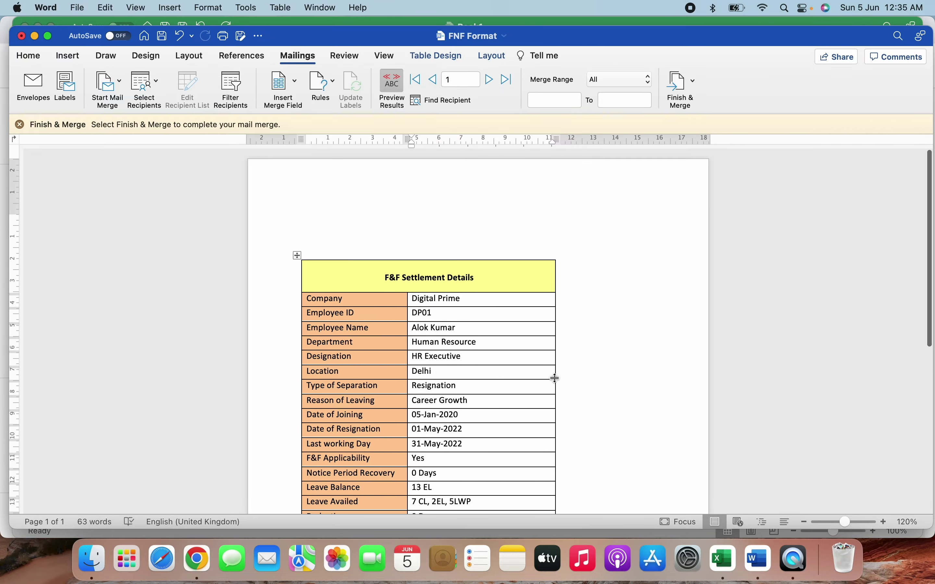
pyautogui.click(20, 124)
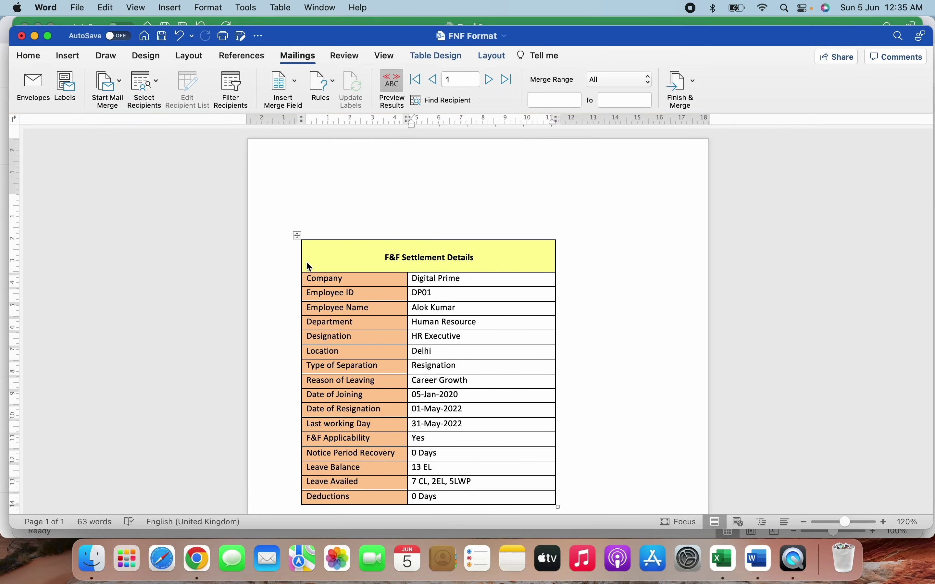
pyautogui.hotkey('ctrl', 'Up')
pyautogui.click(730, 394)
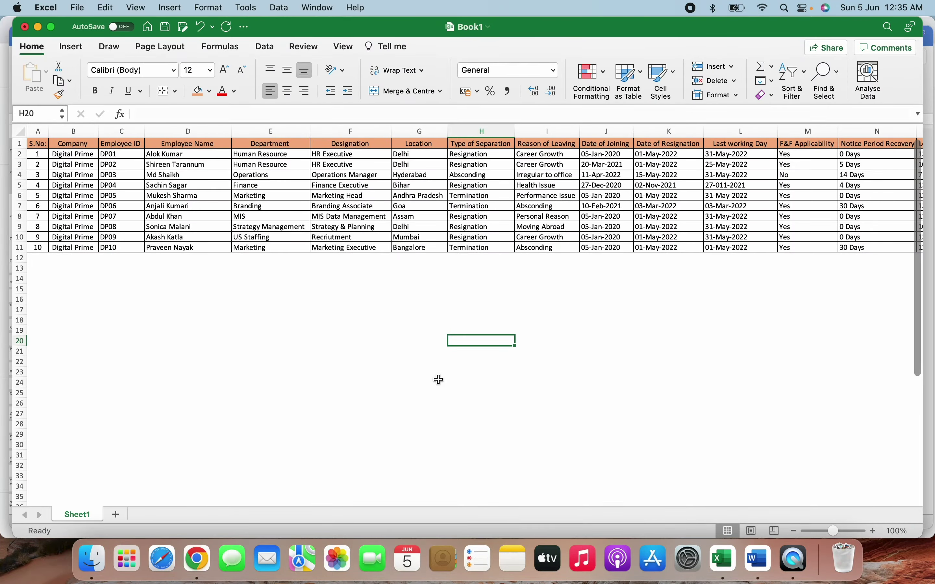
pyautogui.hotkey('ctrl', 'Up')
pyautogui.click(293, 347)
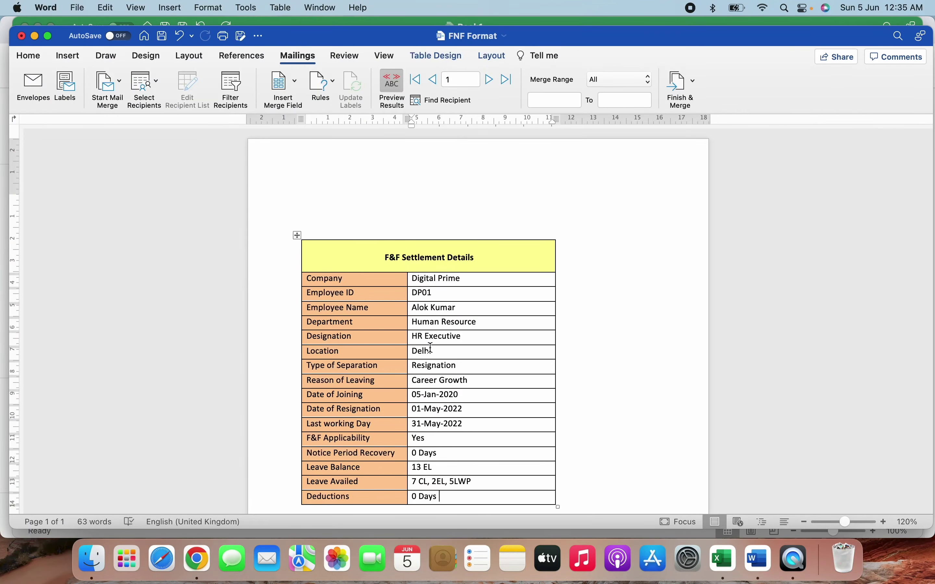
pyautogui.scroll(-3, 445, 379)
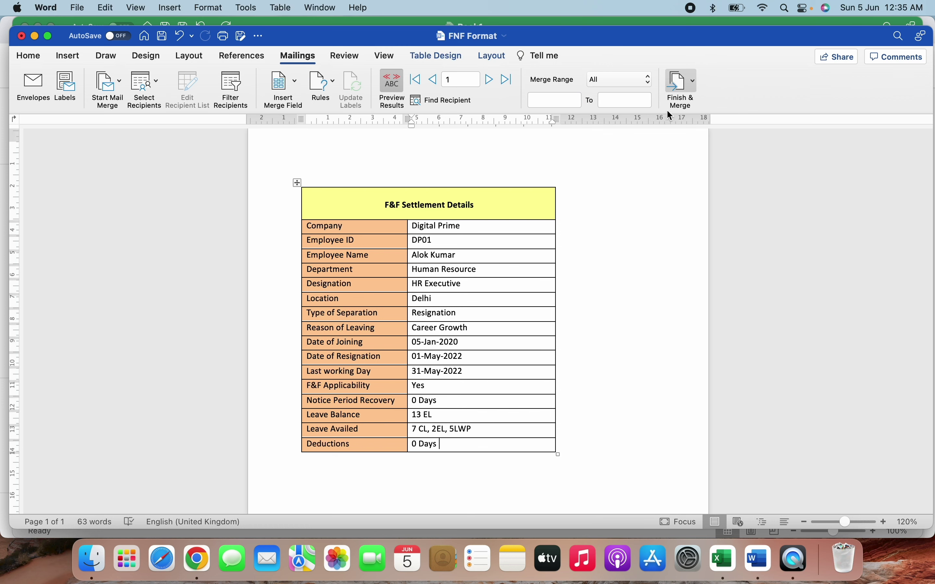
# - Merge all records via Edit Individual Documents and review the ten pages of the new Letters1 document
pyautogui.click(692, 86)
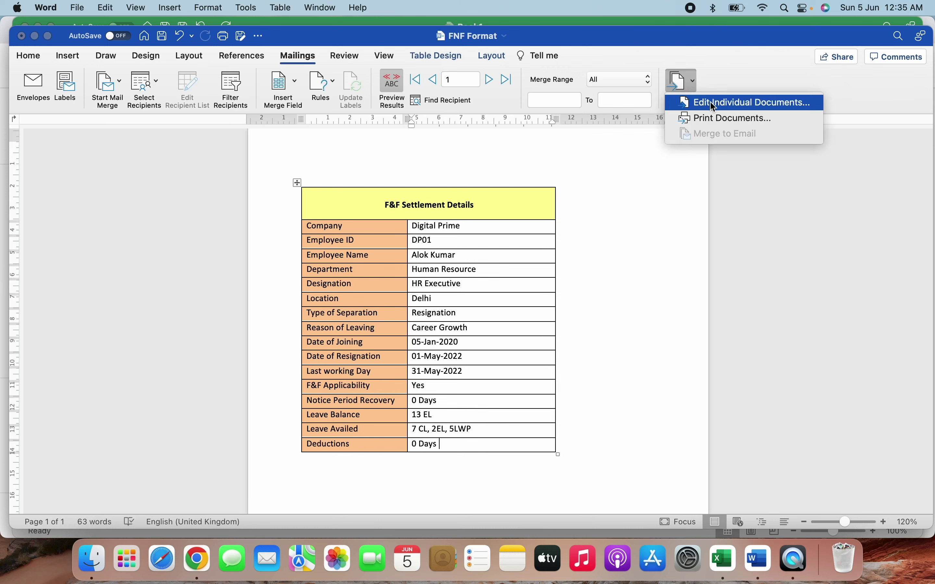
pyautogui.click(729, 103)
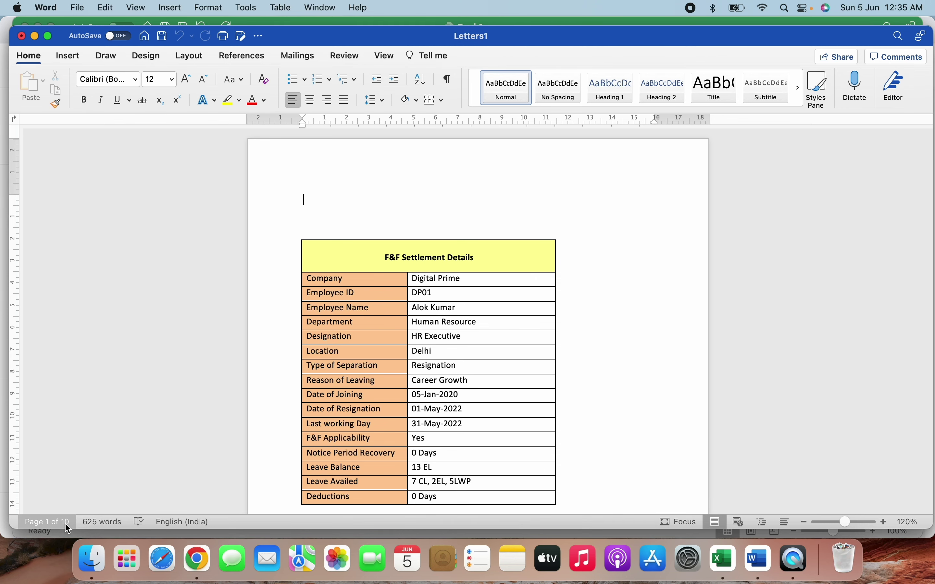
pyautogui.scroll(-3, 645, 369)
pyautogui.scroll(-5, 645, 369)
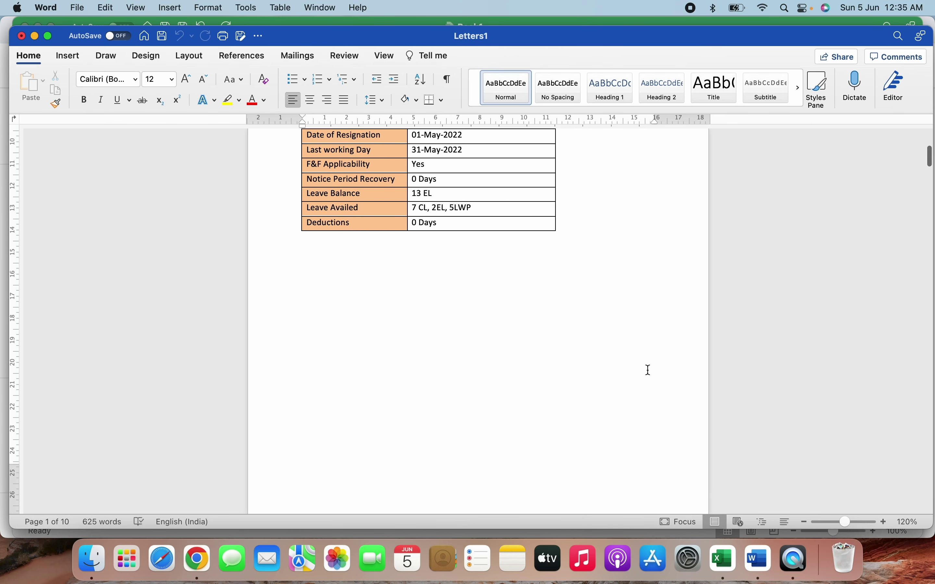
pyautogui.scroll(-8, 649, 370)
pyautogui.scroll(-5, 649, 370)
pyautogui.scroll(-1, 649, 370)
pyautogui.scroll(-5, 649, 370)
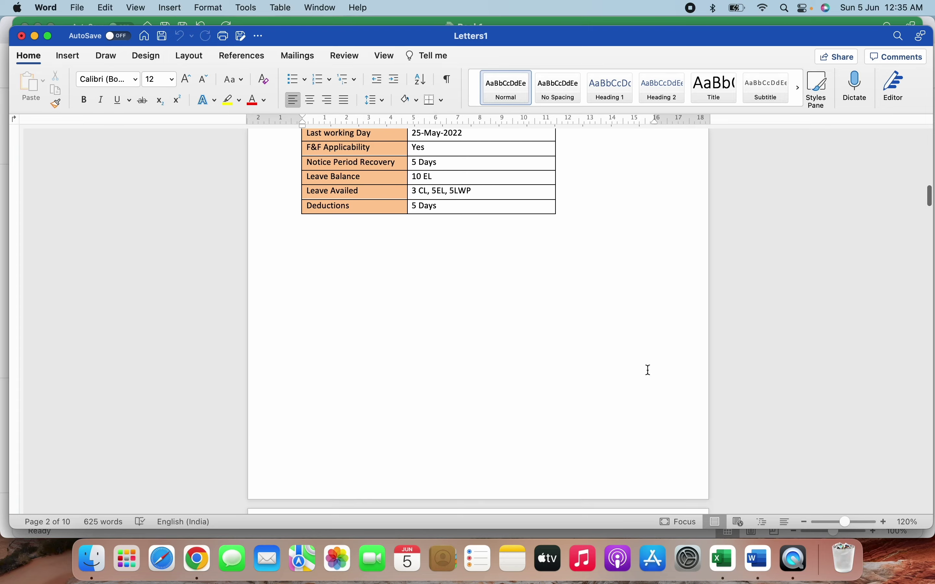
pyautogui.scroll(-4, 649, 370)
pyautogui.scroll(-5, 648, 370)
pyautogui.scroll(-3, 649, 370)
pyautogui.scroll(-6, 649, 370)
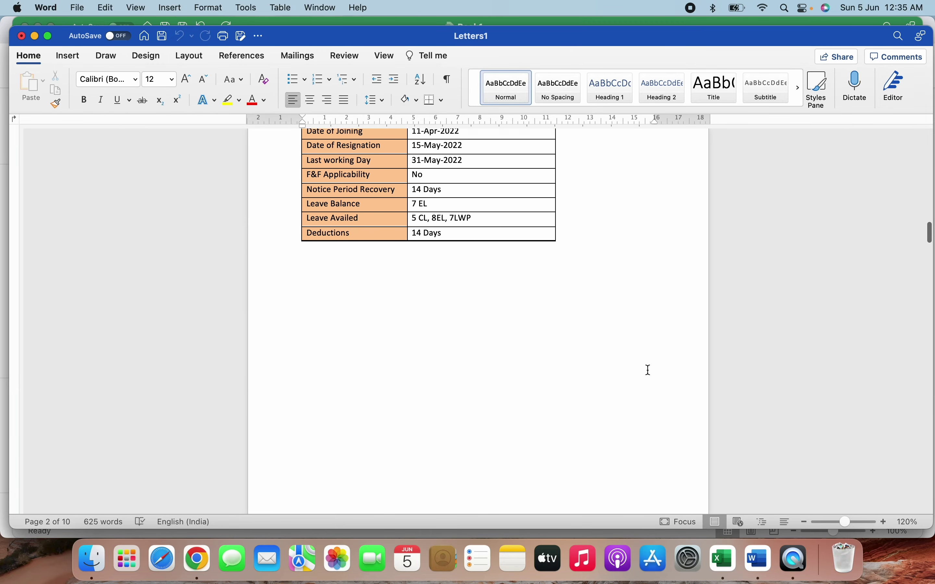
pyautogui.scroll(-3, 649, 370)
pyautogui.scroll(-10, 649, 370)
pyautogui.scroll(-2, 649, 370)
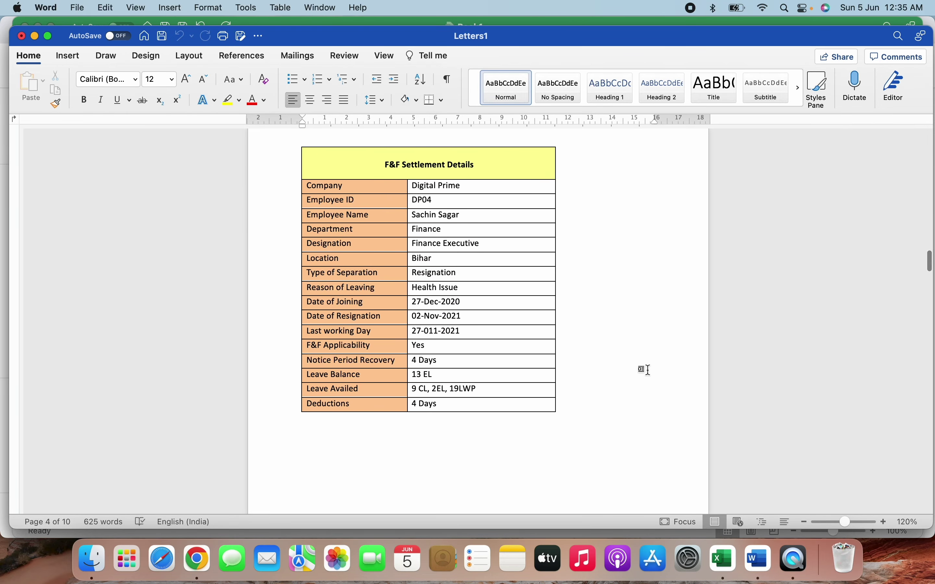
pyautogui.scroll(-5, 648, 370)
pyautogui.scroll(-8, 649, 370)
pyautogui.scroll(-10, 649, 370)
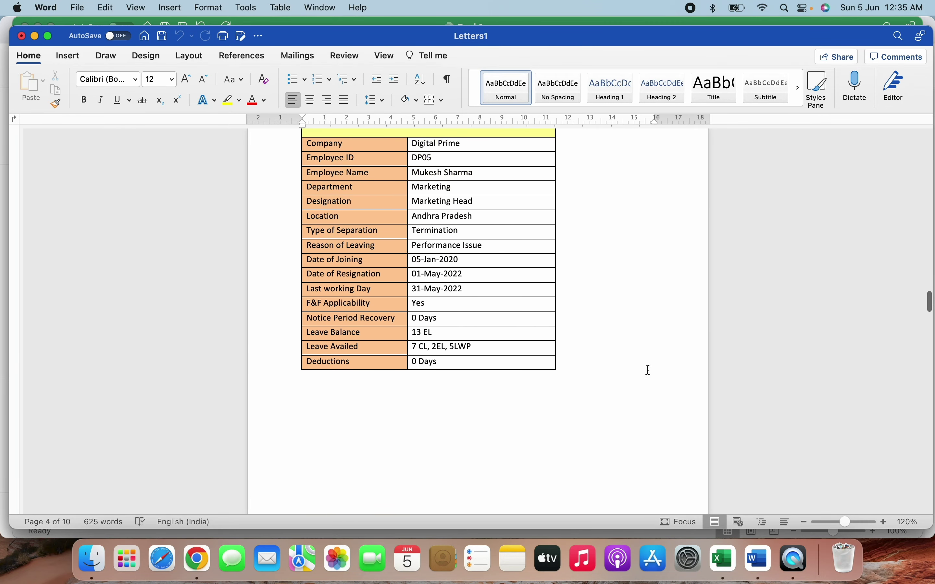
pyautogui.scroll(-2, 649, 371)
pyautogui.scroll(-10, 649, 370)
pyautogui.scroll(-8, 649, 371)
pyautogui.scroll(-2, 649, 370)
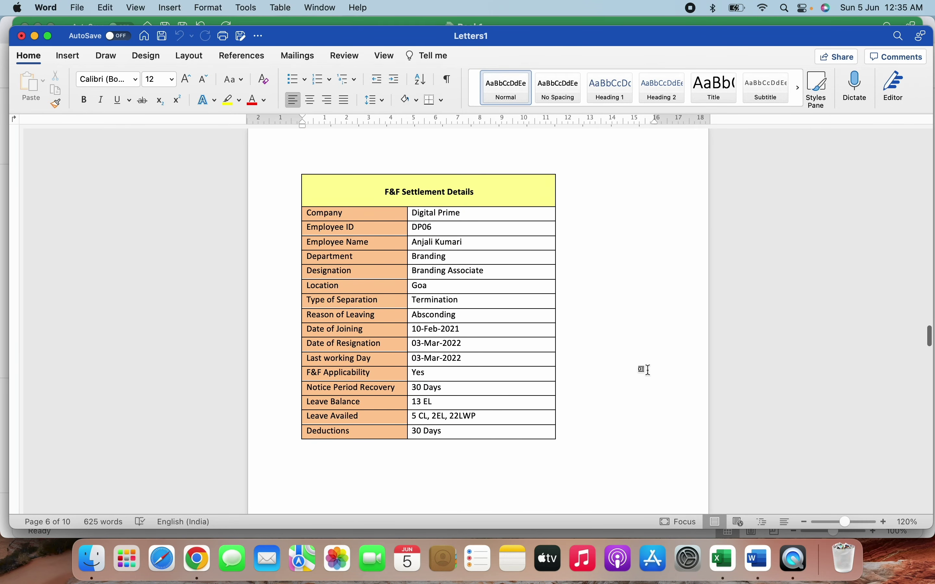
pyautogui.scroll(-6, 649, 370)
pyautogui.scroll(-8, 648, 370)
pyautogui.scroll(-8, 649, 370)
pyautogui.scroll(-6, 648, 370)
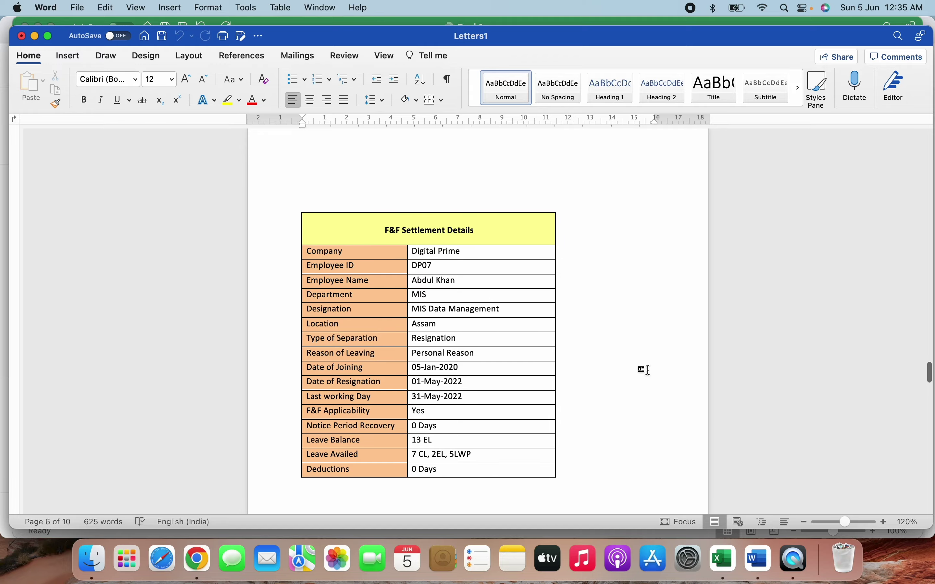
pyautogui.scroll(-10, 649, 370)
pyautogui.scroll(-6, 649, 370)
pyautogui.scroll(-3, 649, 370)
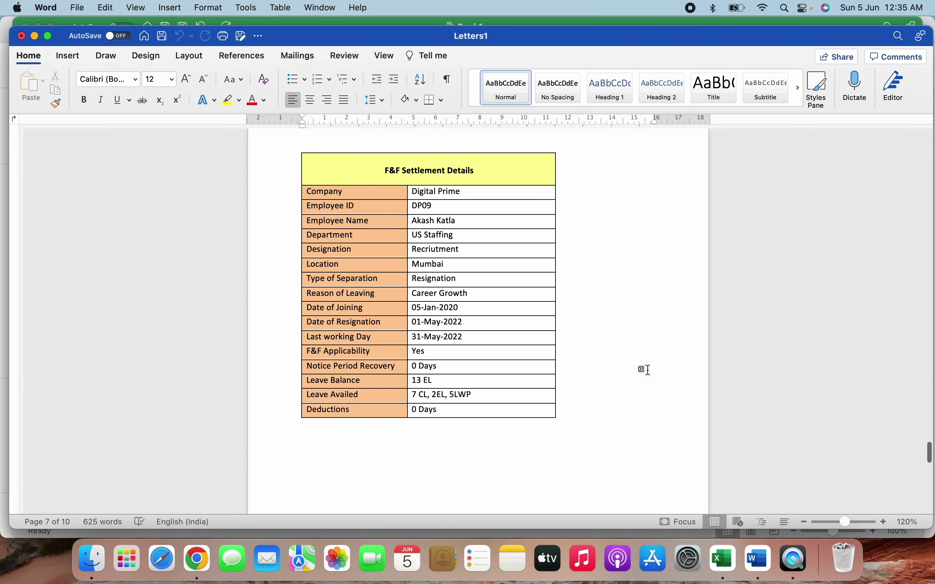
pyautogui.scroll(9, 649, 370)
pyautogui.scroll(10, 649, 370)
pyautogui.scroll(5, 649, 370)
pyautogui.scroll(8, 649, 371)
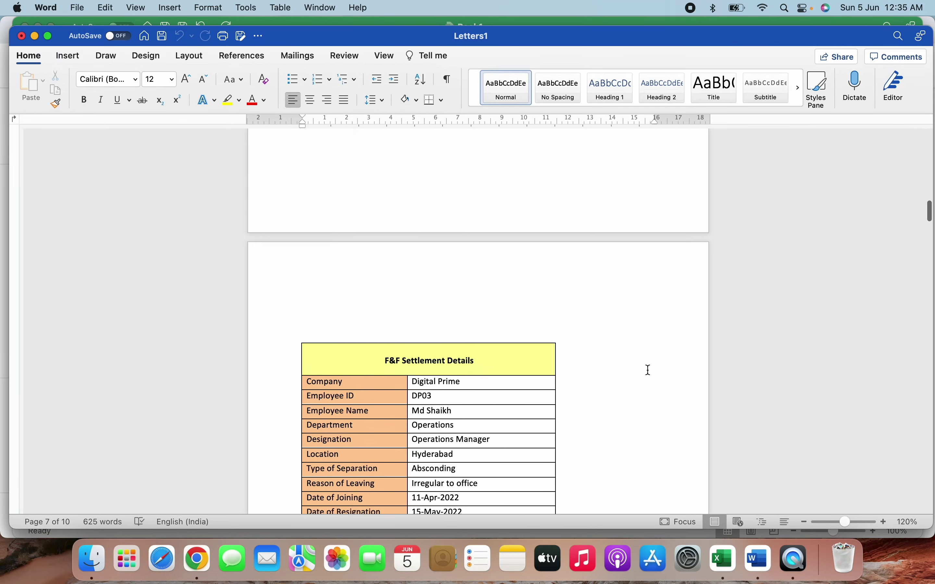
pyautogui.scroll(15, 649, 370)
pyautogui.scroll(3, 649, 370)
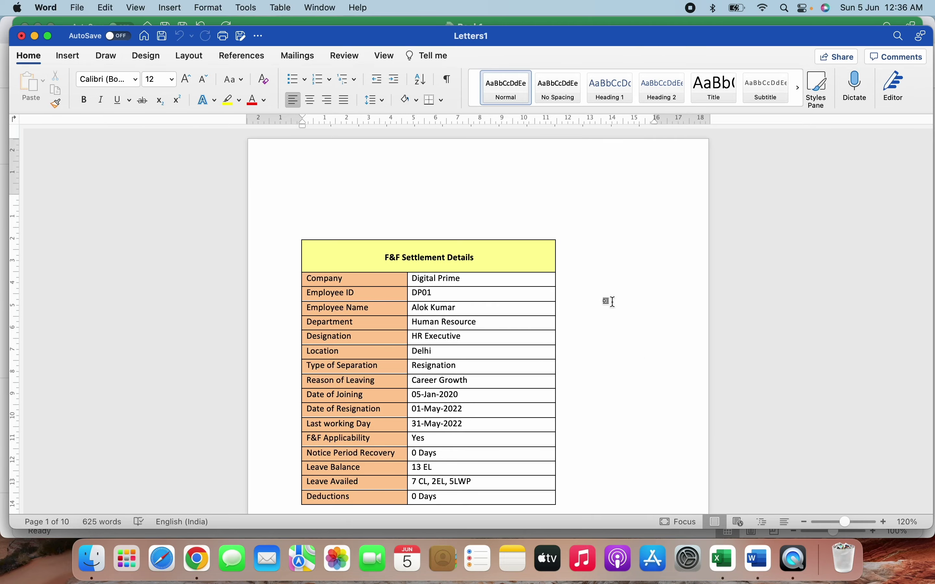
# - Bring Excel's Book1 sheet forward and scroll across the employee record columns to review them
pyautogui.hotkey('ctrl', 'Up')
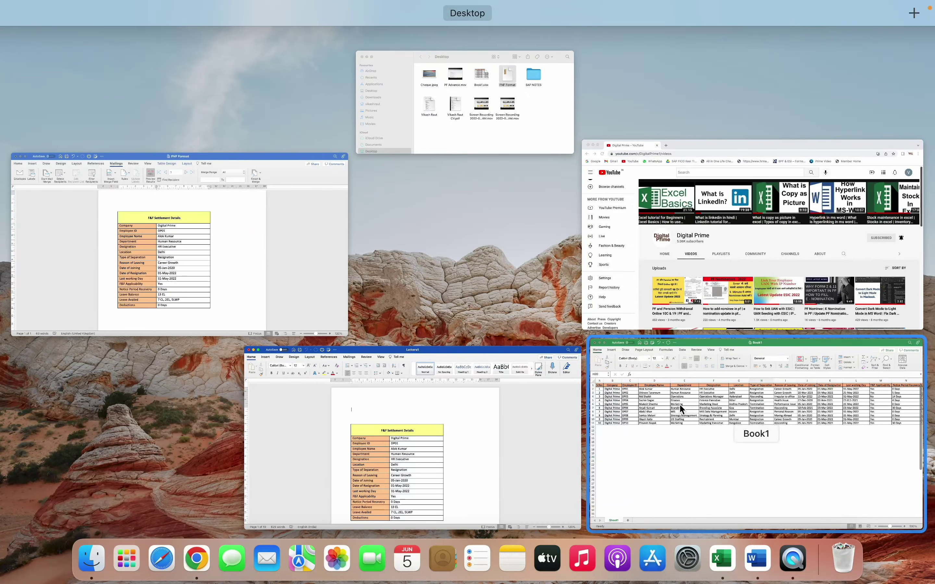
pyautogui.click(678, 402)
pyautogui.click(324, 288)
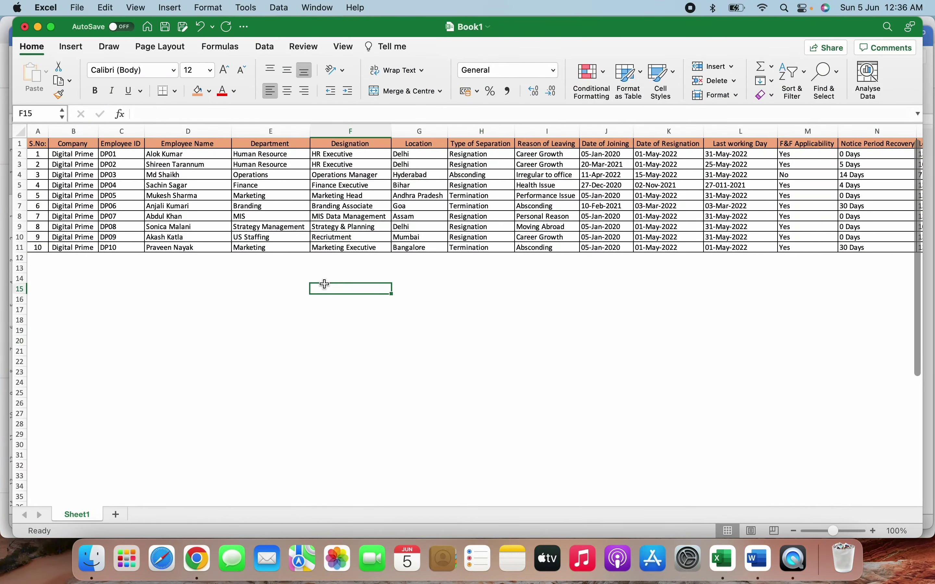
pyautogui.click(456, 300)
pyautogui.hscroll(10, 456, 300)
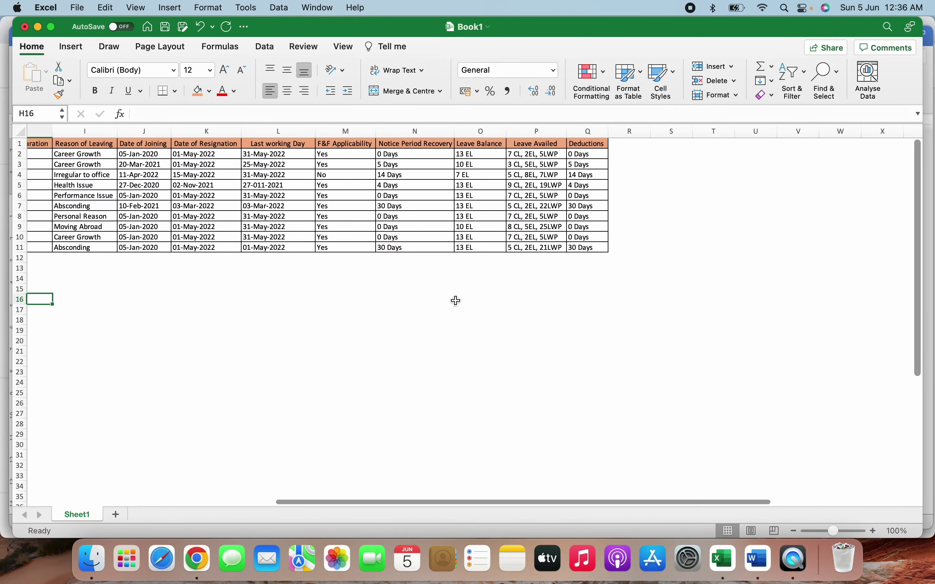
pyautogui.hscroll(-5, 456, 300)
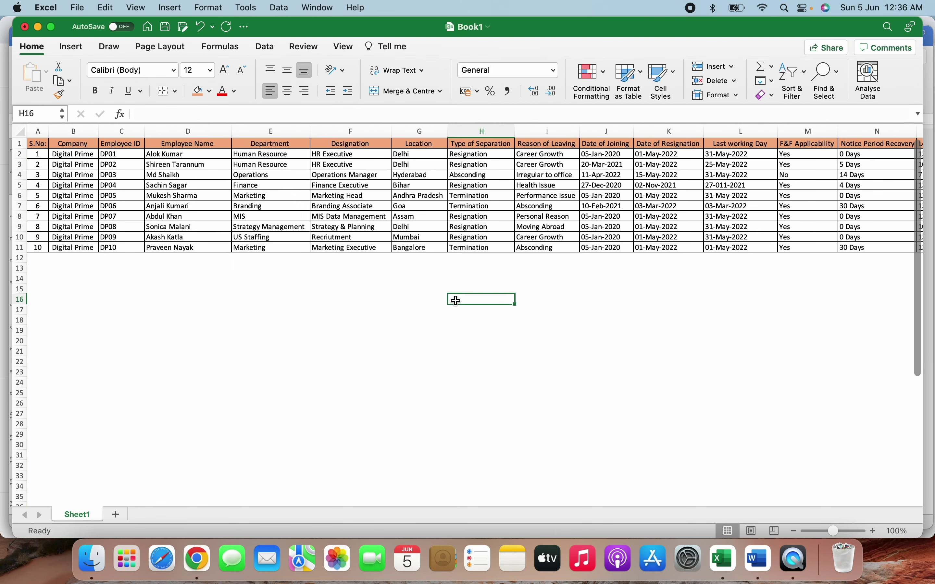
pyautogui.hscroll(2, 456, 301)
pyautogui.hscroll(-2, 448, 301)
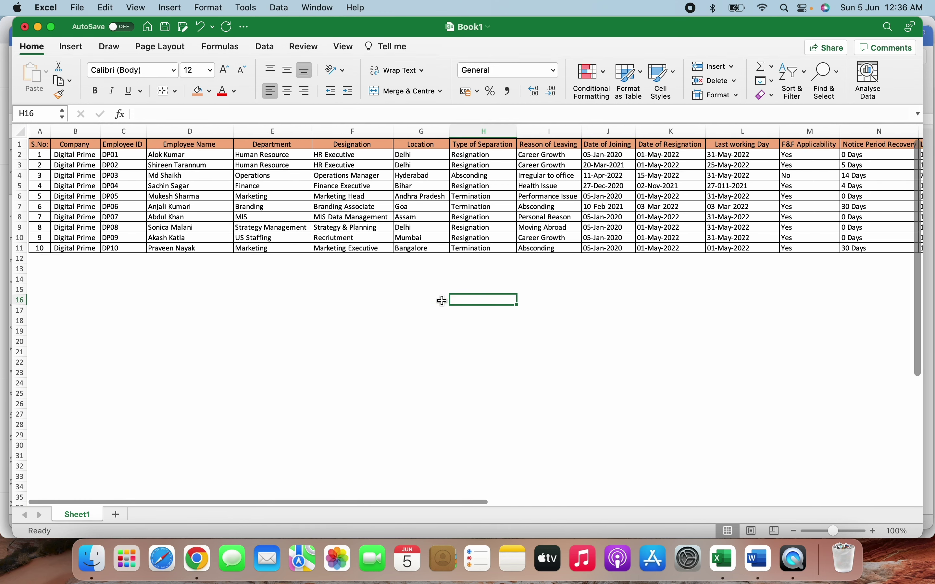
# - Glance at the FNF Format merge document, then return to Book1 and scan the DP01–DP10 records sideways
pyautogui.hotkey('ctrl', 'Up')
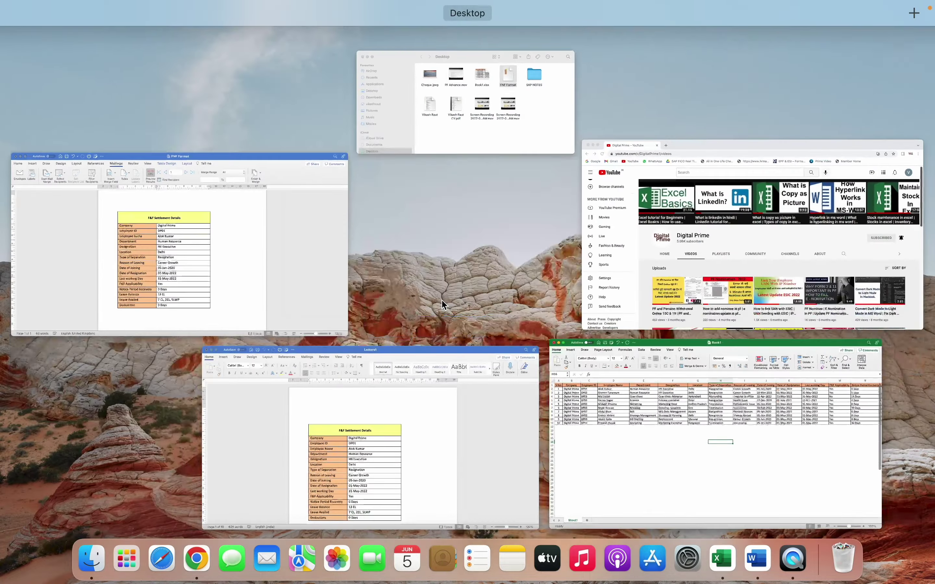
pyautogui.click(233, 272)
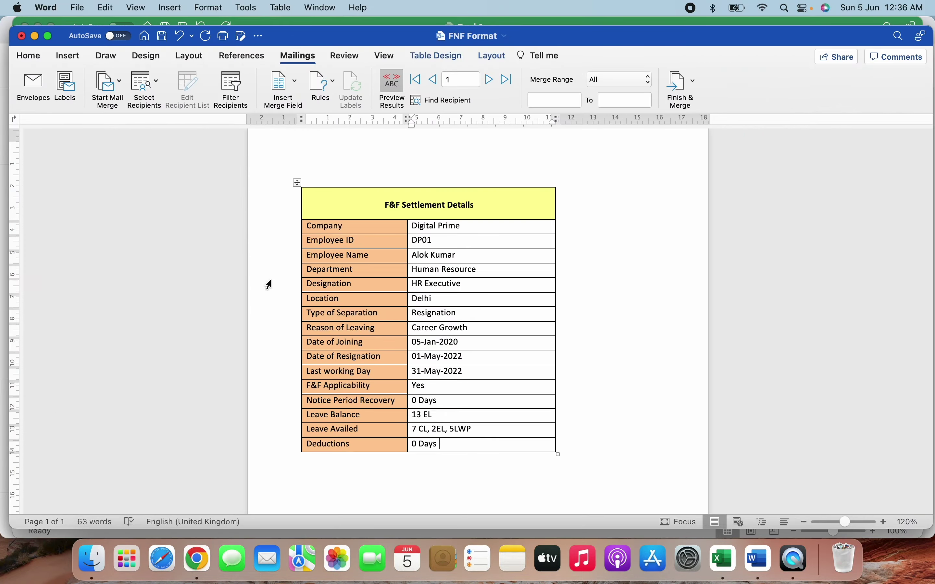
pyautogui.hotkey('ctrl', 'Up')
pyautogui.click(735, 452)
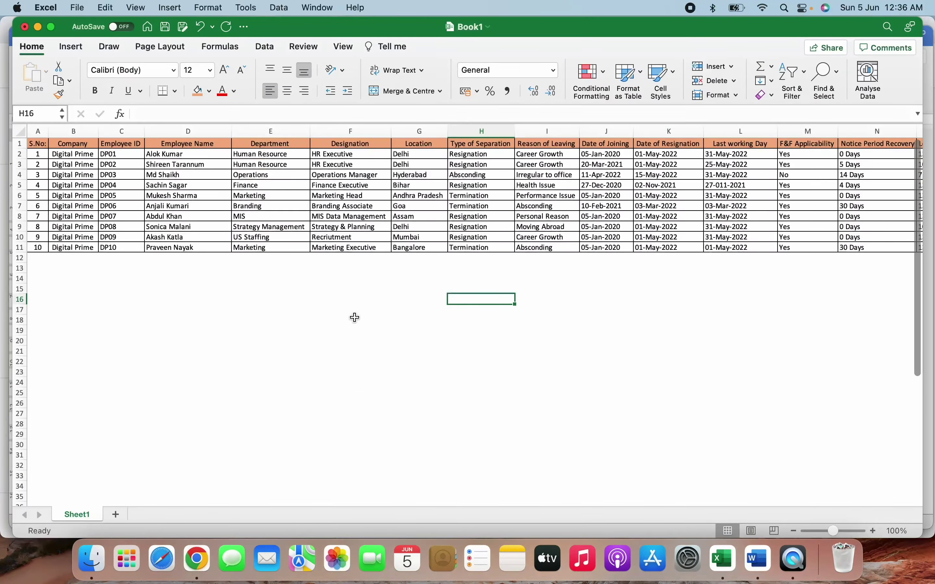
pyautogui.hscroll(5, 356, 318)
pyautogui.hscroll(10, 355, 318)
pyautogui.hscroll(-15, 356, 318)
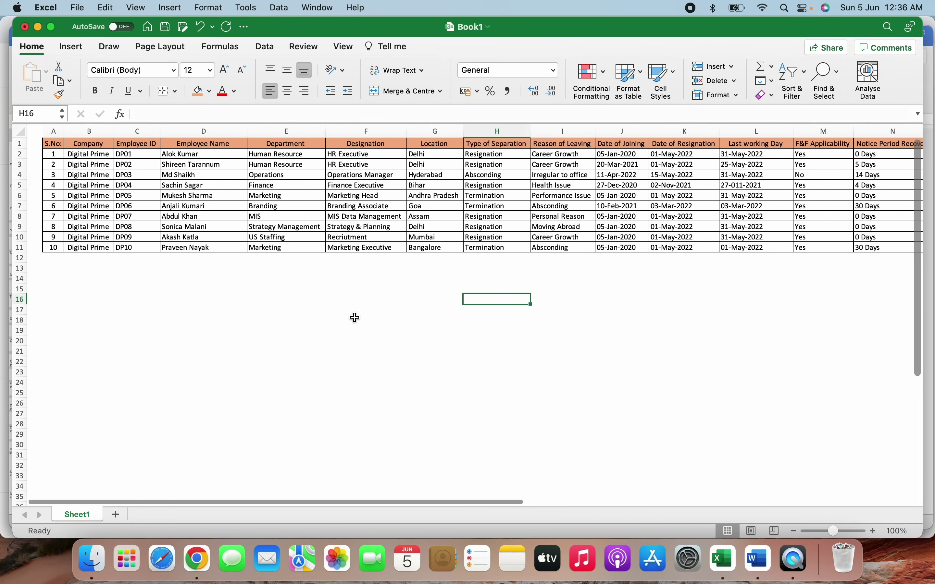